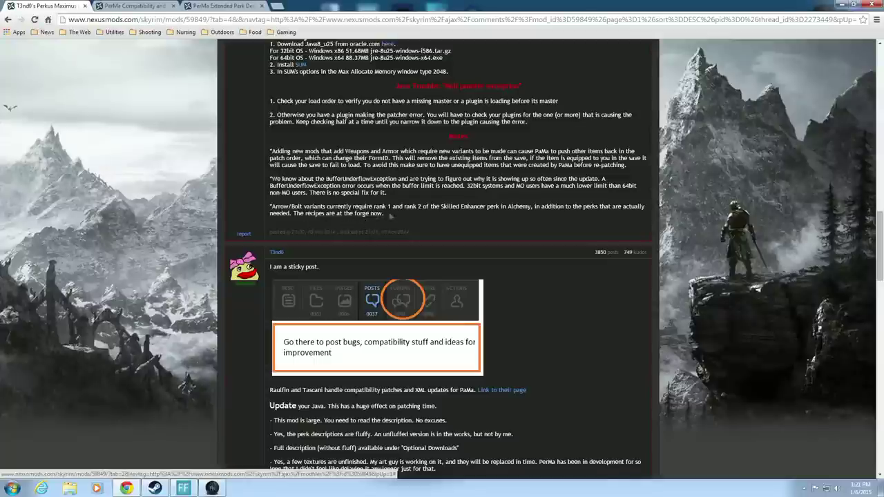
Step: Open the change log of T3nd0's Perkus Maximus and read through the version 1.1 fixes and tweaks
{"action": "scroll", "coordinate": [390, 216], "scroll_direction": "up", "scroll_amount": 15}
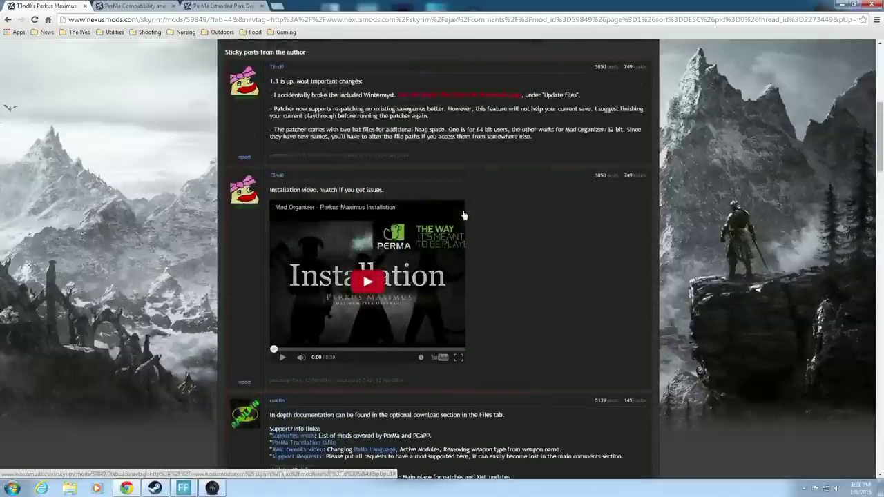
{"action": "scroll", "coordinate": [464, 216], "scroll_direction": "up", "scroll_amount": 3}
{"action": "left_click", "coordinate": [466, 169]}
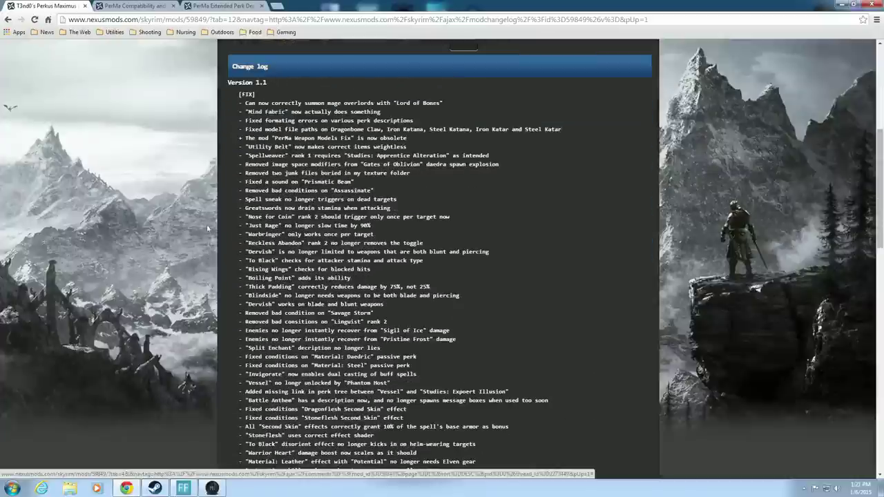
{"action": "scroll", "coordinate": [207, 230], "scroll_direction": "down", "scroll_amount": 3}
{"action": "scroll", "coordinate": [220, 90], "scroll_direction": "up", "scroll_amount": 2}
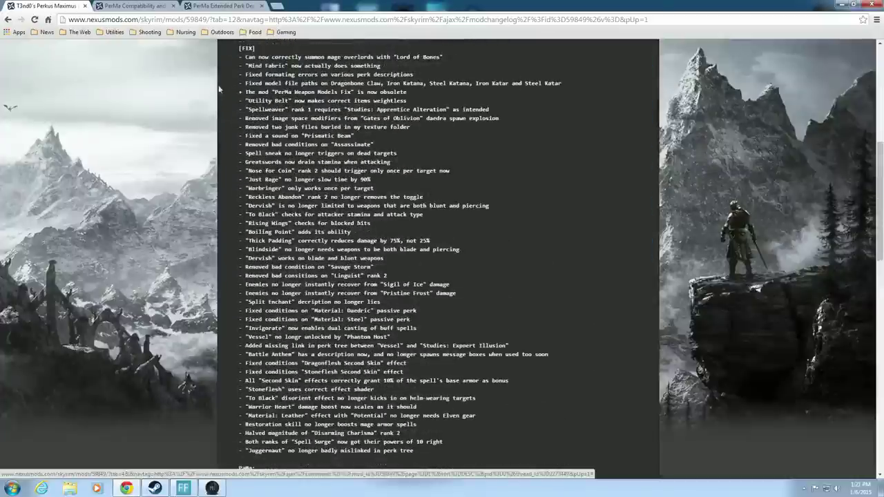
{"action": "scroll", "coordinate": [222, 277], "scroll_direction": "down", "scroll_amount": 3}
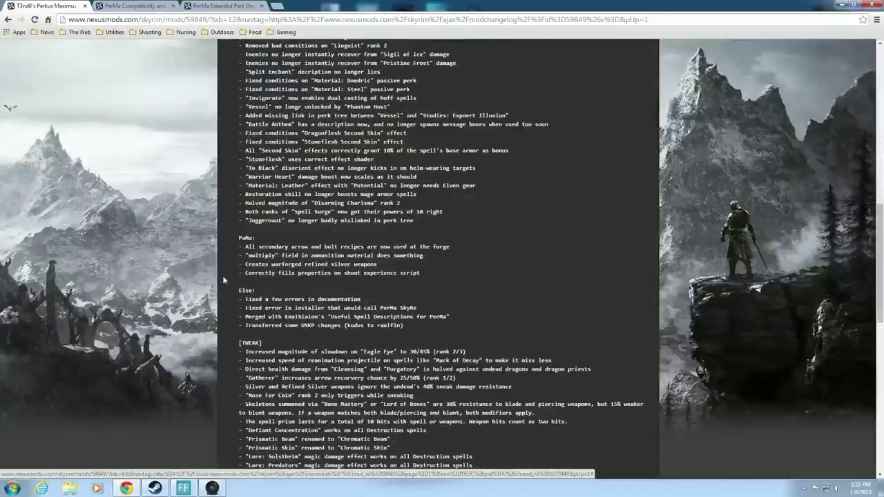
{"action": "scroll", "coordinate": [222, 250], "scroll_direction": "down", "scroll_amount": 2}
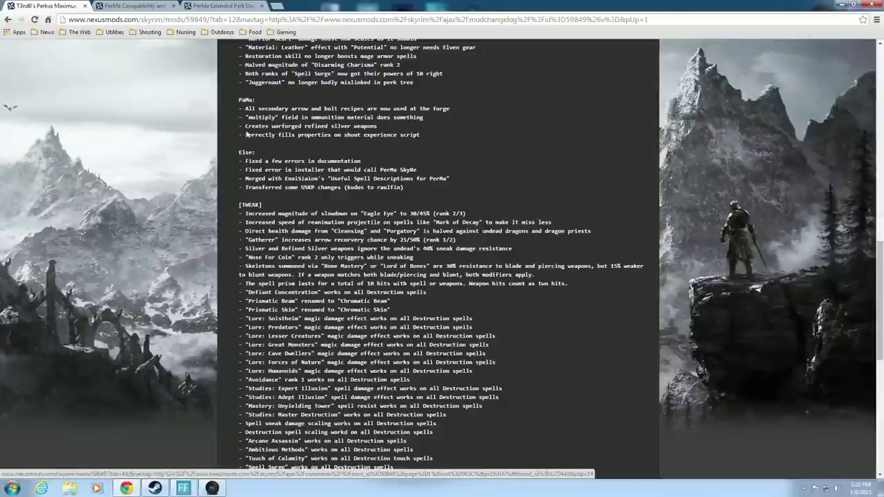
{"action": "scroll", "coordinate": [220, 130], "scroll_direction": "down", "scroll_amount": 1}
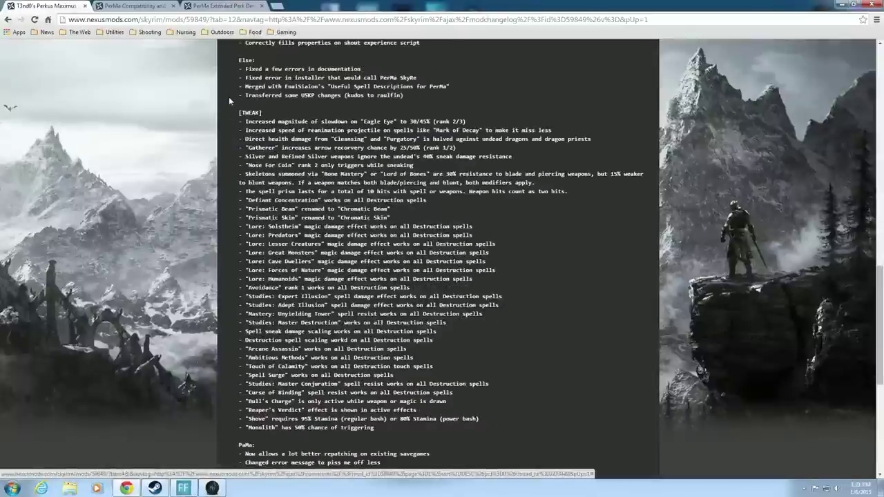
{"action": "scroll", "coordinate": [224, 133], "scroll_direction": "down", "scroll_amount": 3}
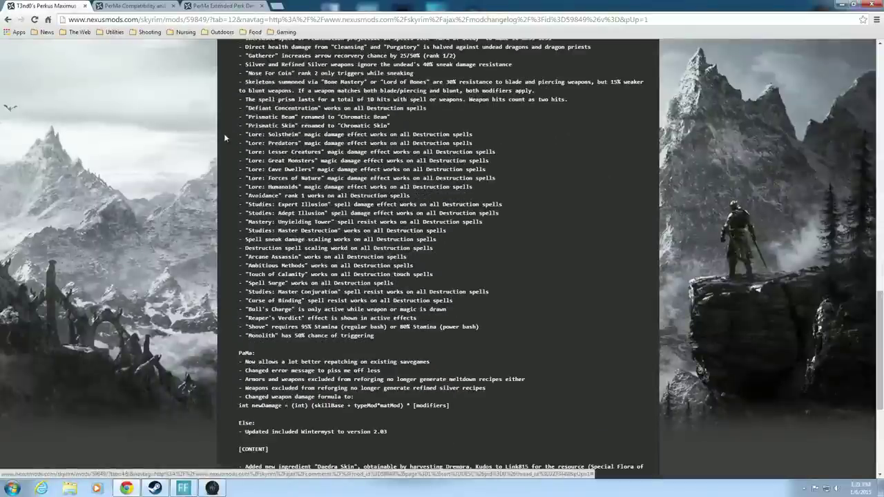
{"action": "scroll", "coordinate": [224, 138], "scroll_direction": "up", "scroll_amount": 10}
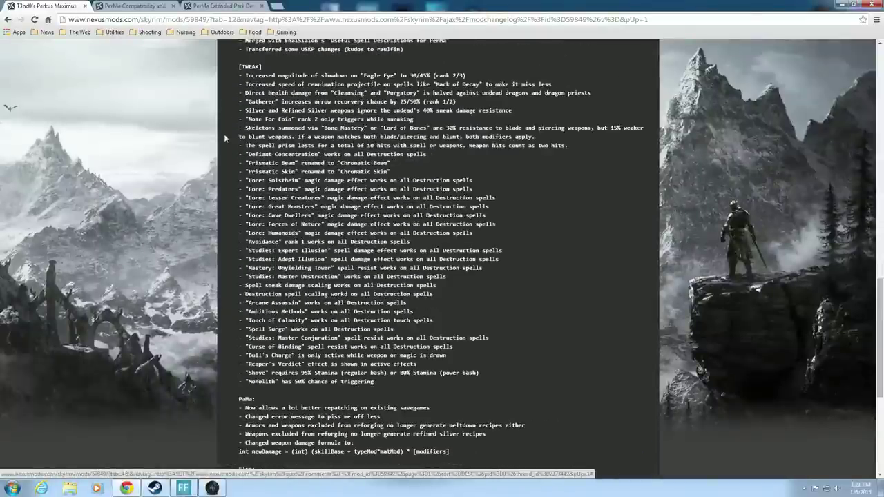
{"action": "scroll", "coordinate": [223, 138], "scroll_direction": "up", "scroll_amount": 6}
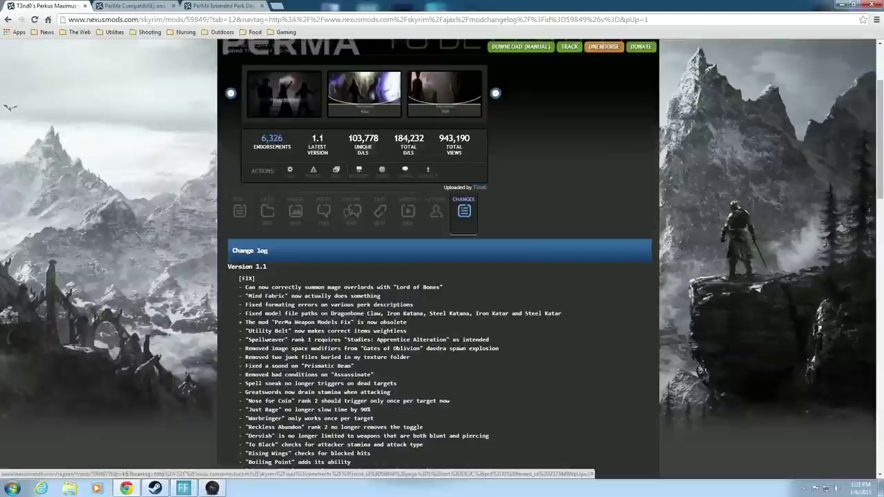
Step: Display the list of downloadable files for T3nd0's Perkus Maximus
{"action": "left_click", "coordinate": [239, 210]}
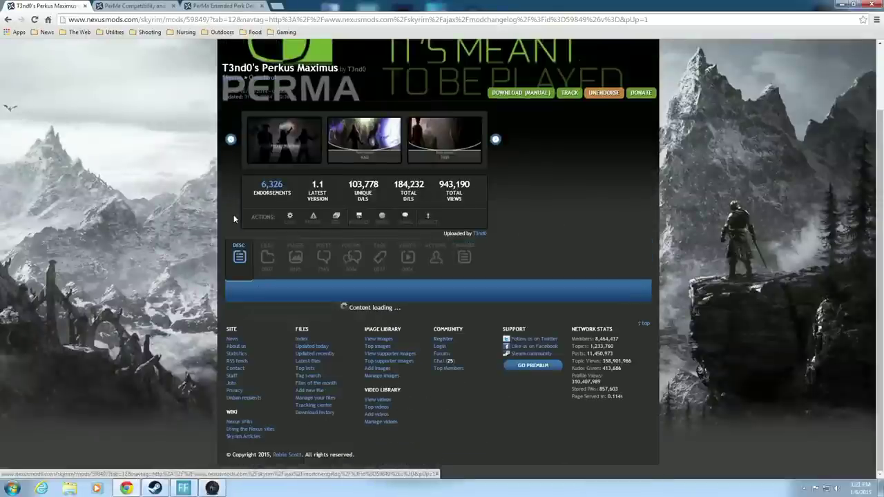
{"action": "left_click", "coordinate": [267, 257]}
{"action": "scroll", "coordinate": [210, 250], "scroll_direction": "down", "scroll_amount": 3}
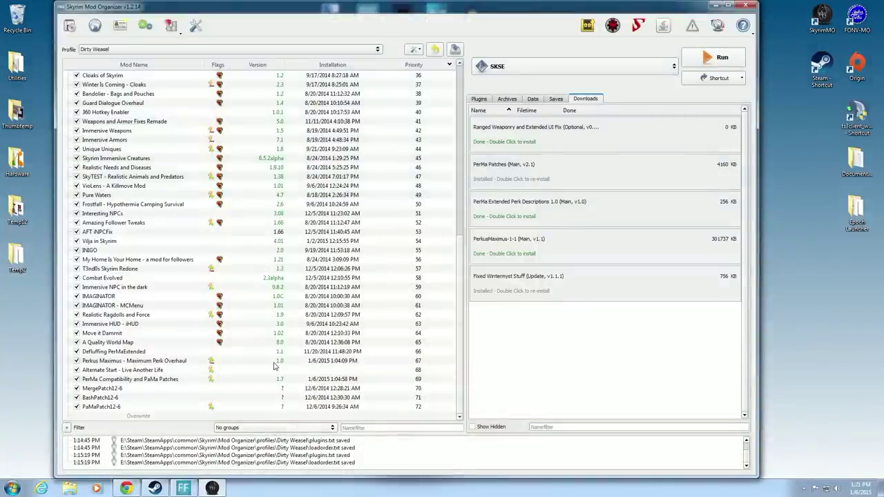
Step: Install PerkusMaximus-1-1 with the Warrior, Thief, Mage and Expansion 1 - Wintermyst Enchantments options, replacing the already installed Perkus Maximus mod
{"action": "mouse_move", "coordinate": [277, 367]}
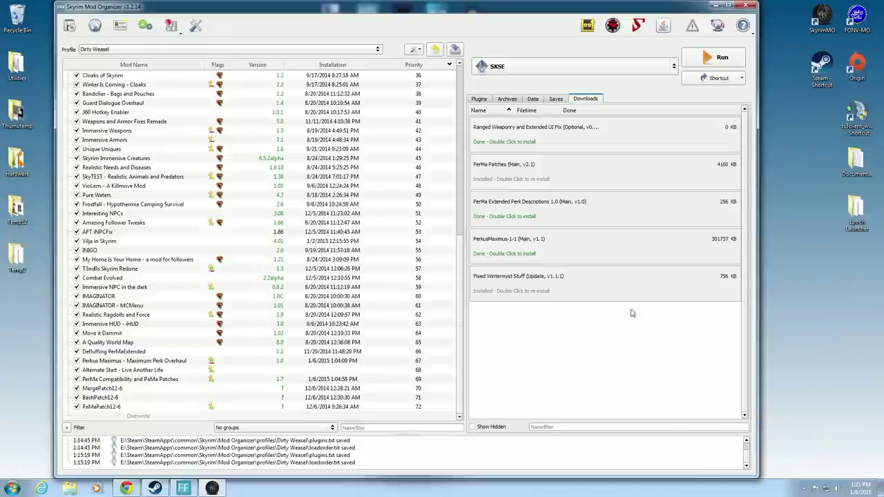
{"action": "mouse_move", "coordinate": [498, 250]}
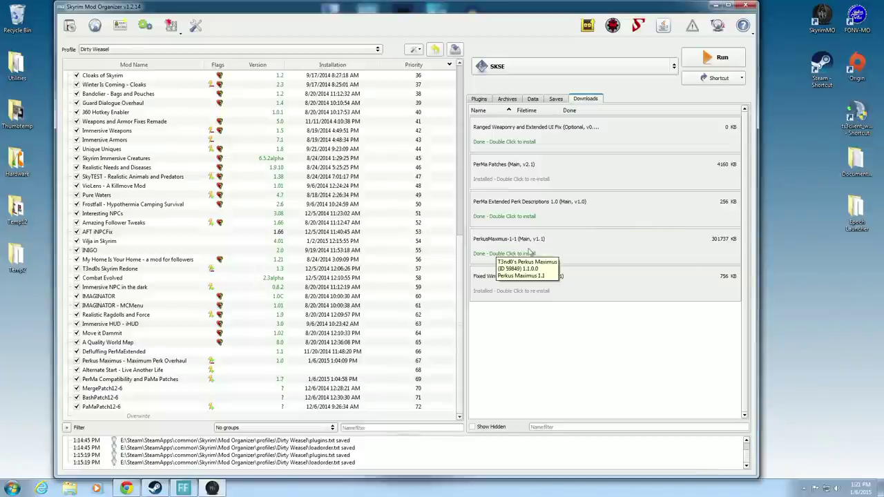
{"action": "double_click", "coordinate": [532, 252]}
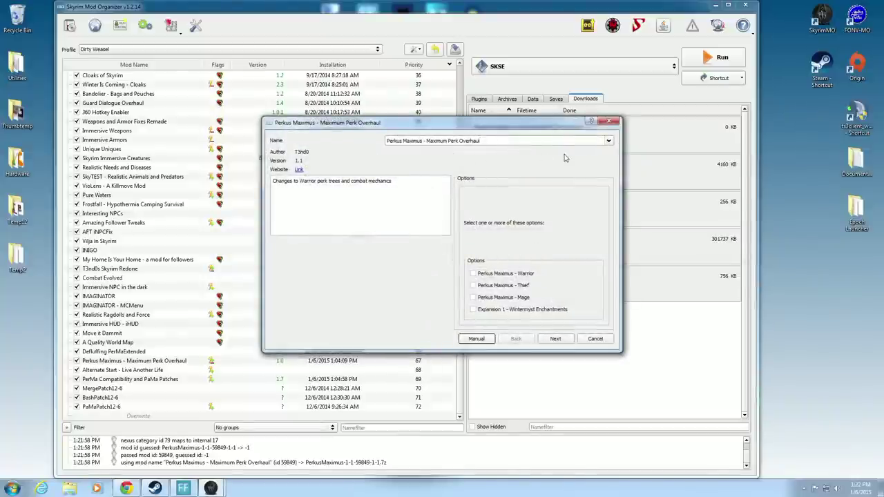
{"action": "left_click", "coordinate": [474, 274]}
{"action": "left_click", "coordinate": [474, 285]}
{"action": "left_click", "coordinate": [473, 297]}
{"action": "left_click", "coordinate": [474, 310]}
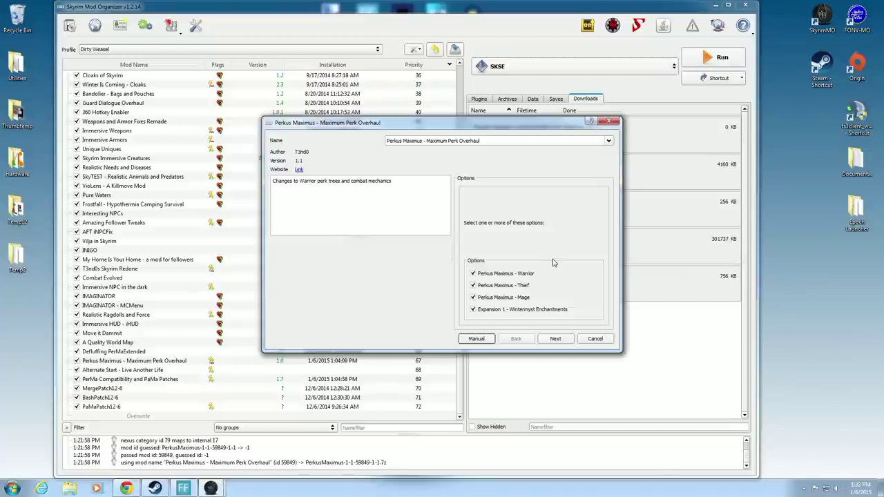
{"action": "left_click", "coordinate": [555, 338]}
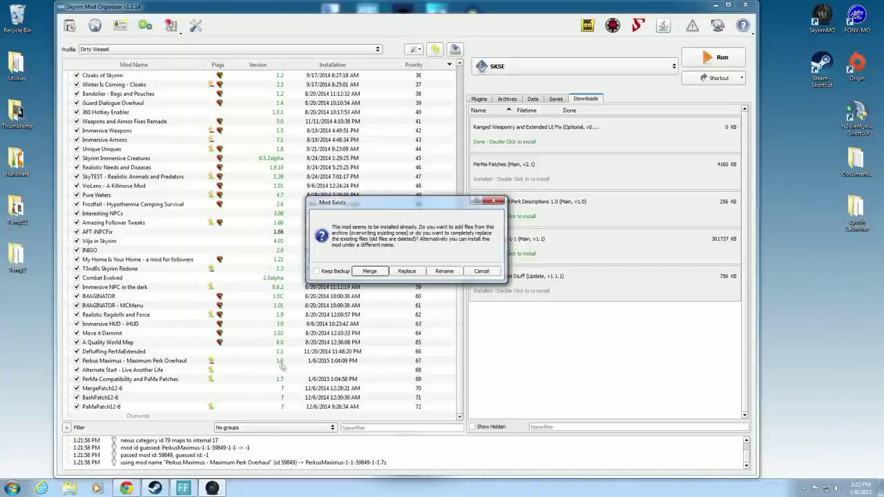
{"action": "left_click", "coordinate": [406, 273]}
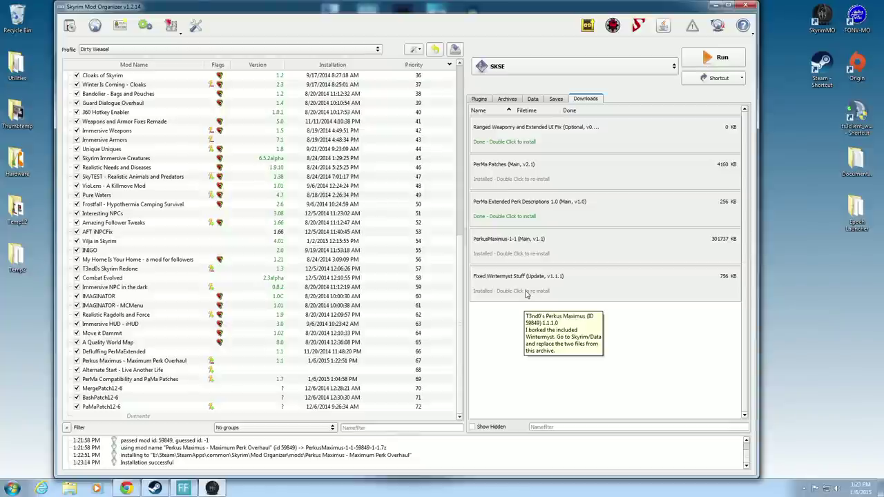
Step: Install Fixed Wintermyst Stuff manually with its Data folder as the data directory, merging it into Perkus Maximus - Maximum Perk Overhaul
{"action": "double_click", "coordinate": [572, 286]}
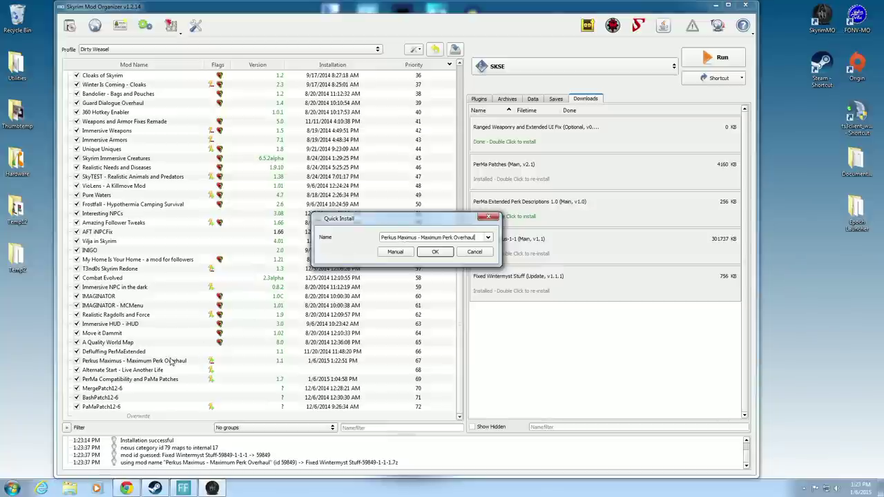
{"action": "left_click", "coordinate": [395, 253]}
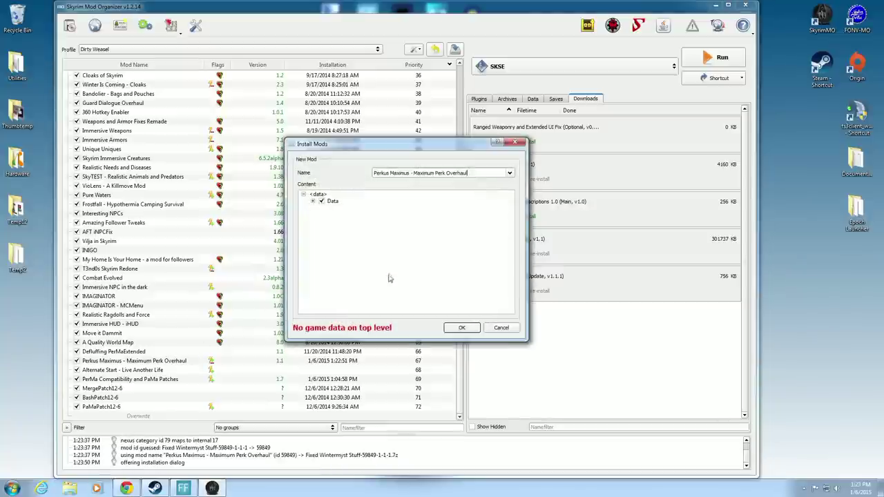
{"action": "right_click", "coordinate": [335, 203]}
{"action": "left_click", "coordinate": [347, 205]}
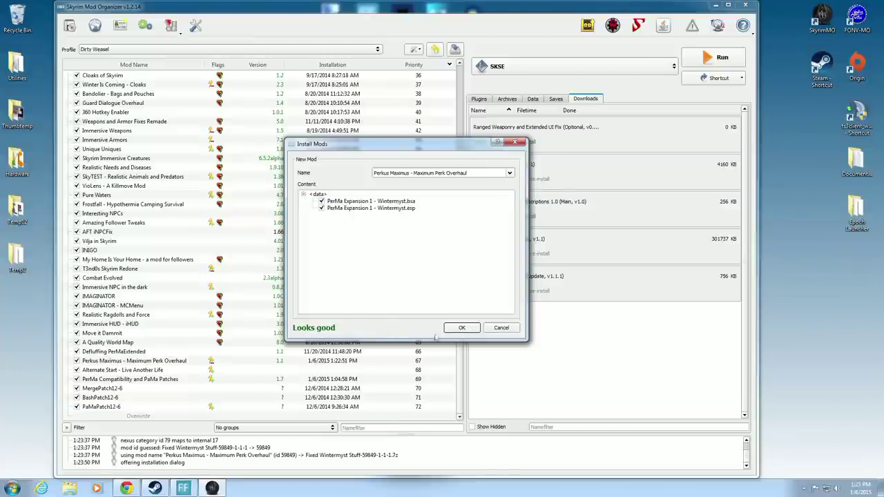
{"action": "left_click", "coordinate": [456, 330]}
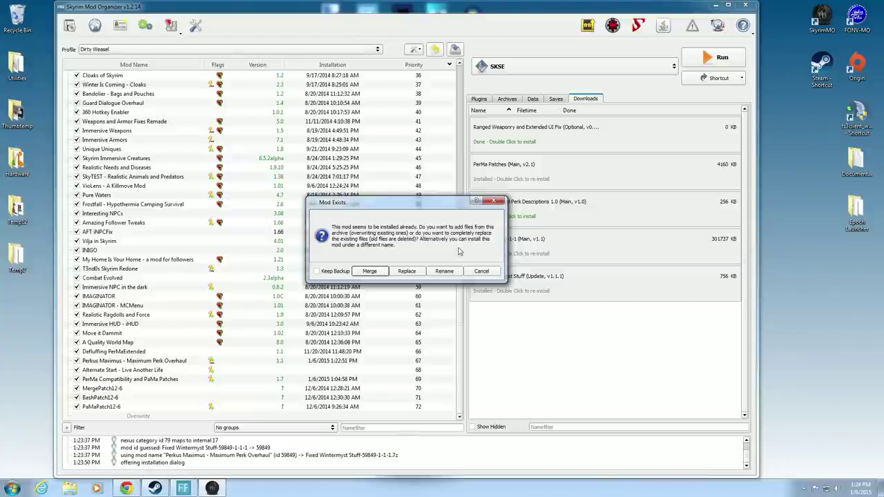
{"action": "left_click", "coordinate": [369, 270]}
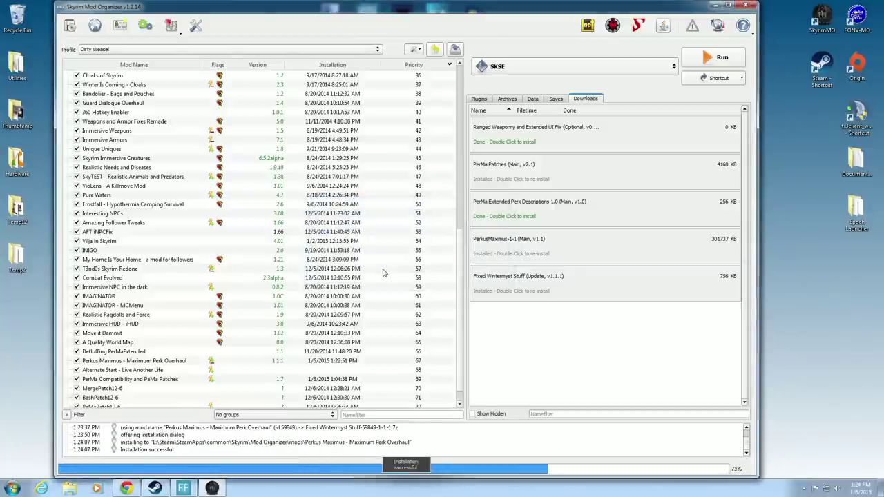
Step: Remove the Fixed Wintermyst Stuff and PerkusMaximus-1-1 archives from the downloads view without deleting them
{"action": "right_click", "coordinate": [528, 286]}
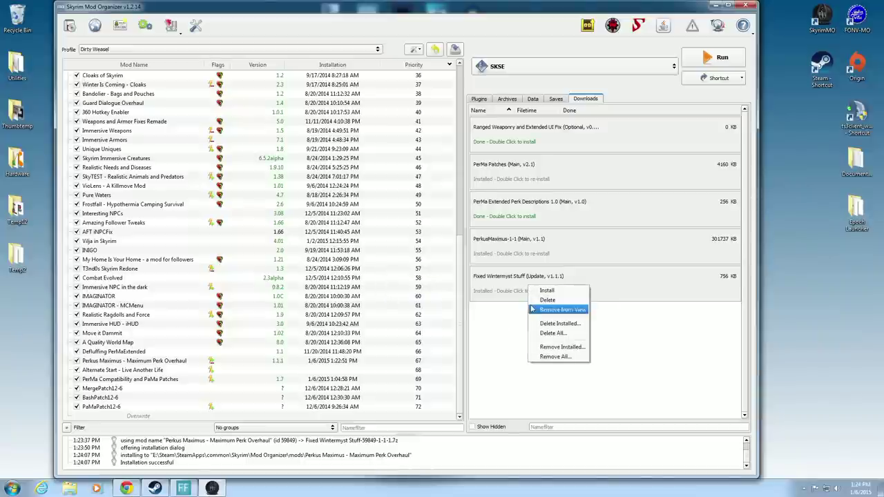
{"action": "left_click", "coordinate": [532, 310]}
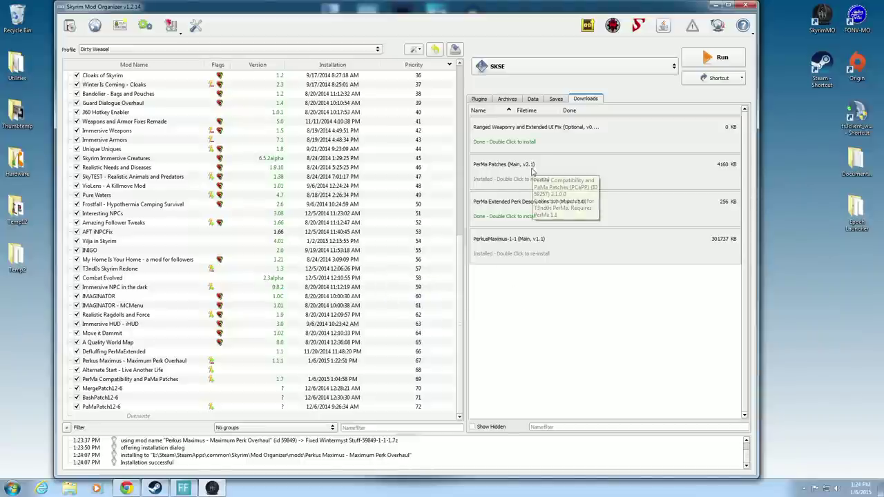
{"action": "right_click", "coordinate": [538, 256]}
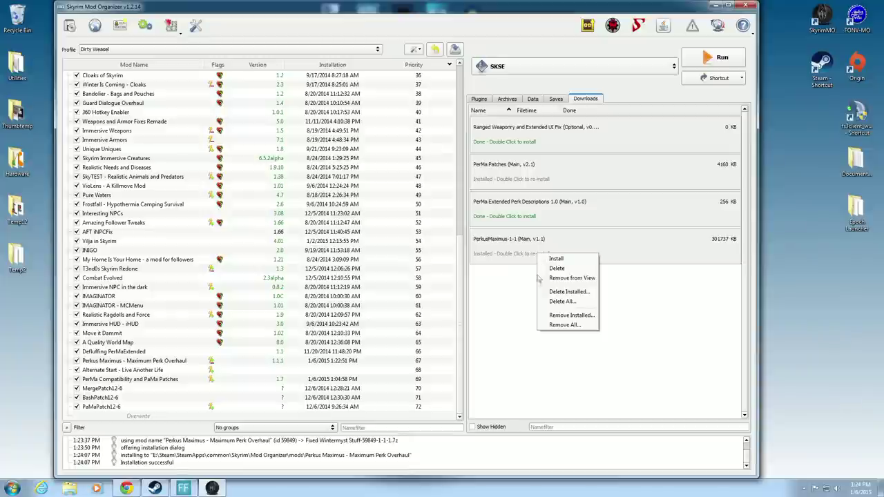
{"action": "left_click", "coordinate": [552, 279]}
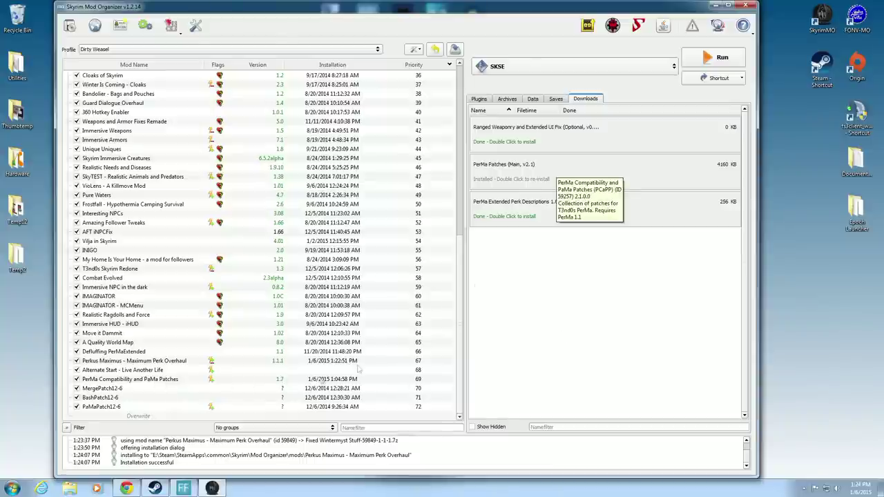
Step: Switch to Chrome, examine the files offered for PerMa Compatibility and PaMa Patches, and return to Mod Organizer
{"action": "mouse_move", "coordinate": [145, 492]}
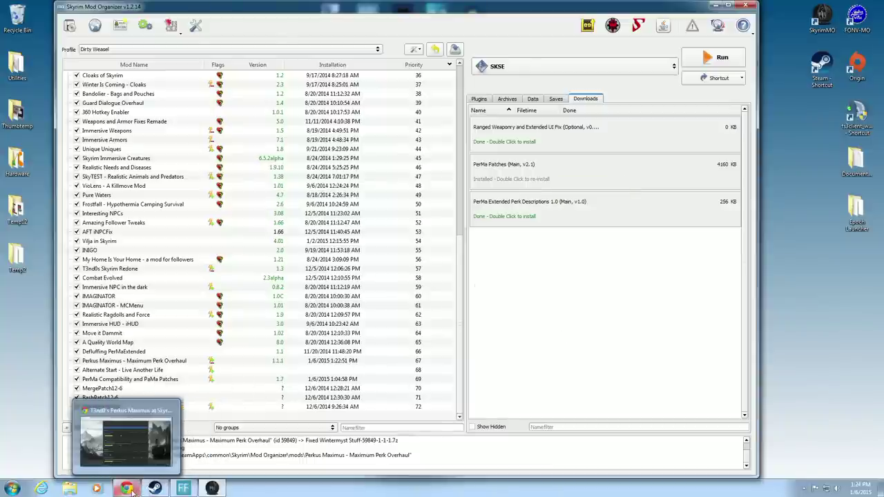
{"action": "left_click", "coordinate": [132, 491]}
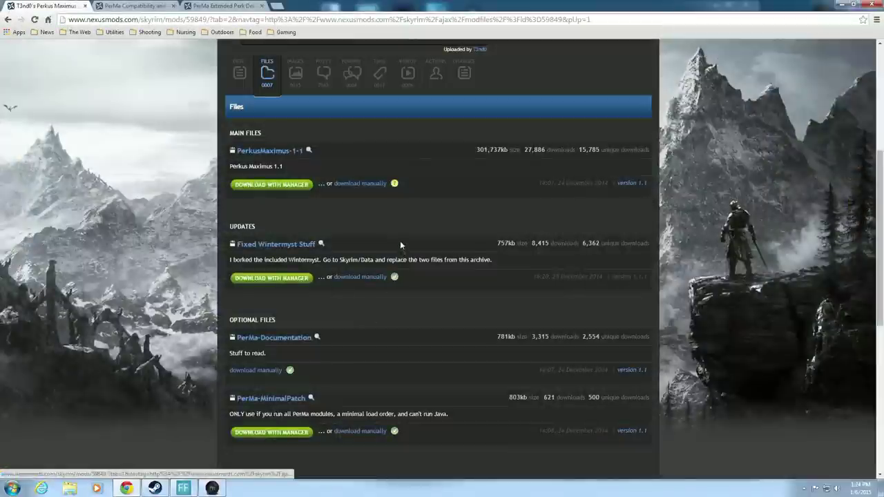
{"action": "left_click", "coordinate": [146, 9]}
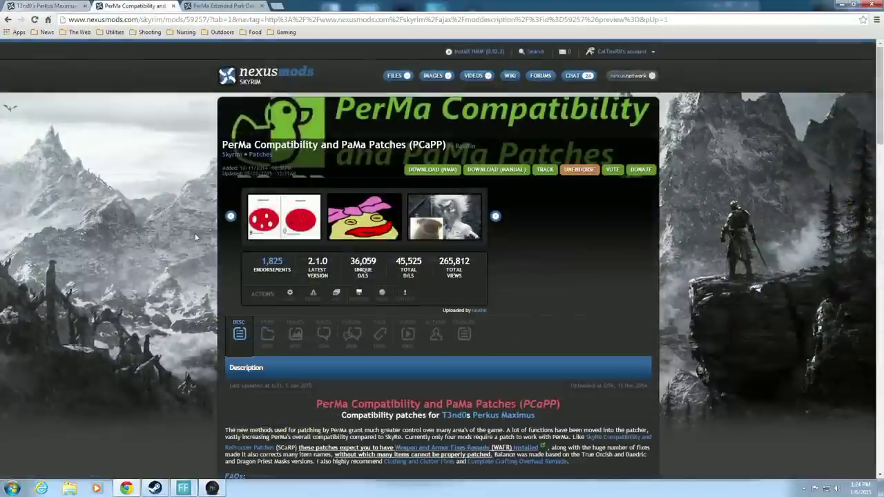
{"action": "scroll", "coordinate": [195, 237], "scroll_direction": "down", "scroll_amount": 1}
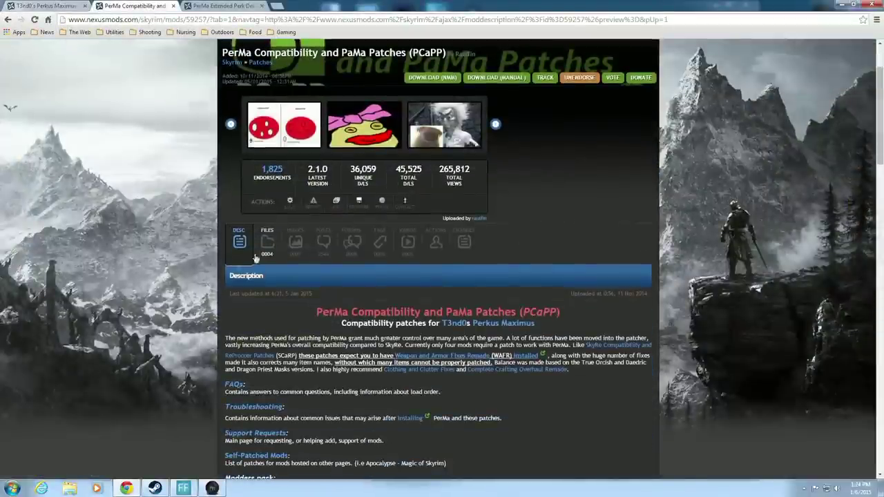
{"action": "scroll", "coordinate": [200, 233], "scroll_direction": "up", "scroll_amount": 1}
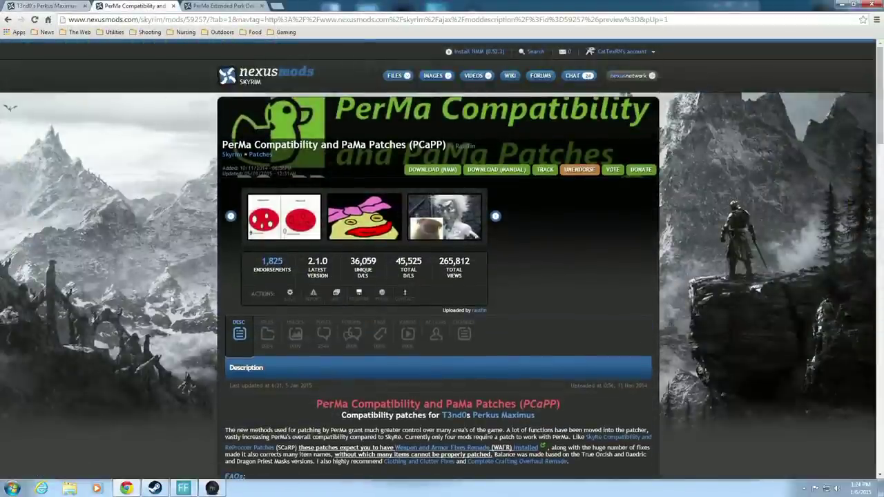
{"action": "left_click", "coordinate": [267, 345]}
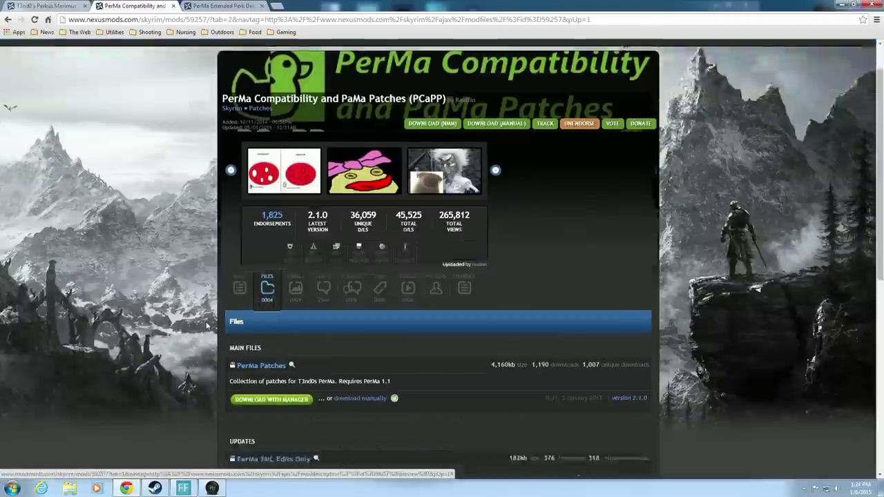
{"action": "scroll", "coordinate": [207, 325], "scroll_direction": "down", "scroll_amount": 2}
{"action": "scroll", "coordinate": [207, 325], "scroll_direction": "down", "scroll_amount": 1}
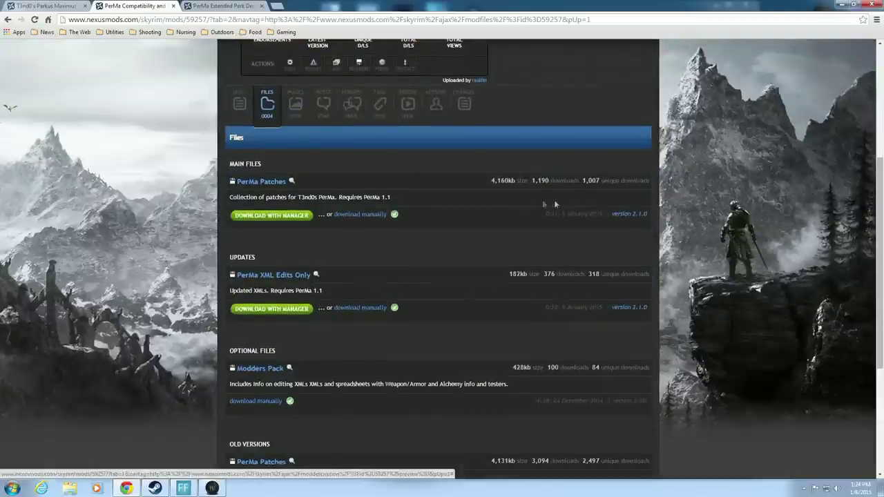
{"action": "left_click", "coordinate": [283, 216]}
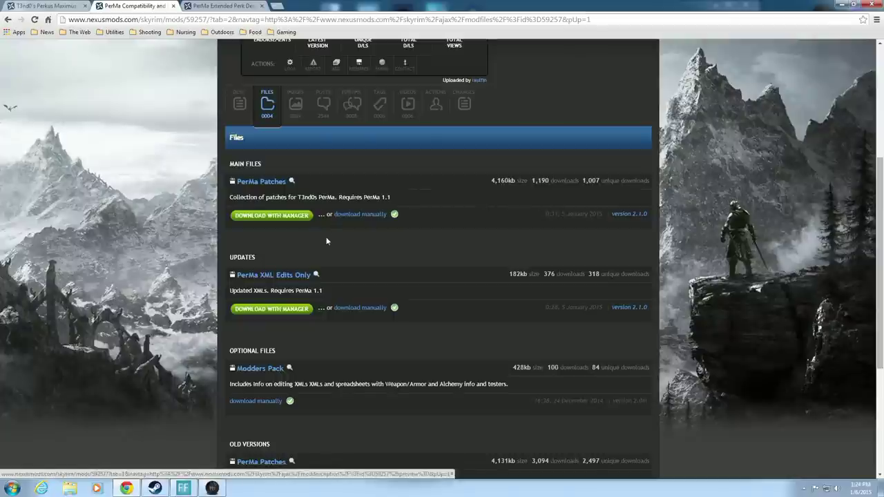
{"action": "left_click", "coordinate": [841, 6]}
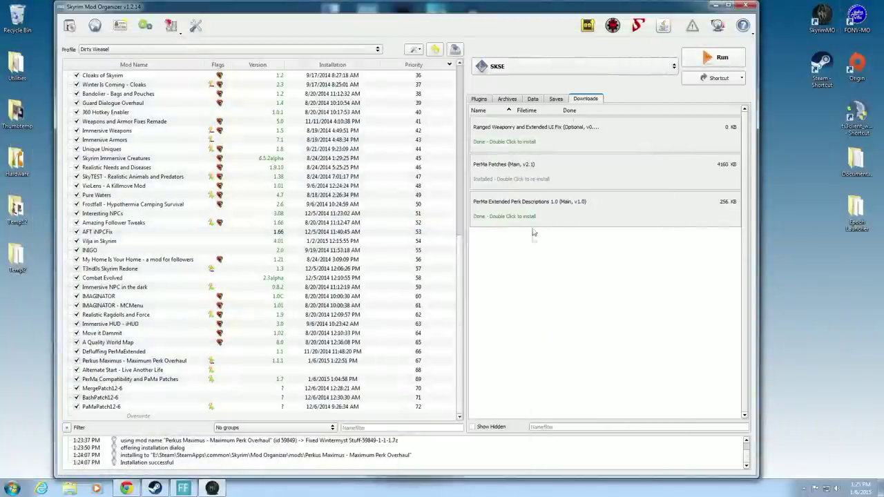
Step: Start installing PerMa Patches v2.1 with the WAFR, Immersive Weapons merged patch and the Immersive Armors and Winter is Coming replacement ESPs
{"action": "double_click", "coordinate": [534, 172]}
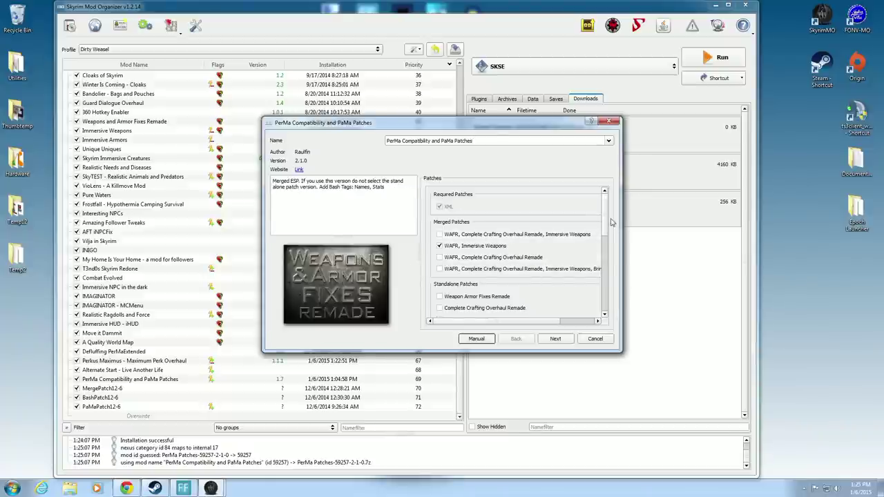
{"action": "left_click_drag", "start_coordinate": [610, 221], "coordinate": [714, 250]}
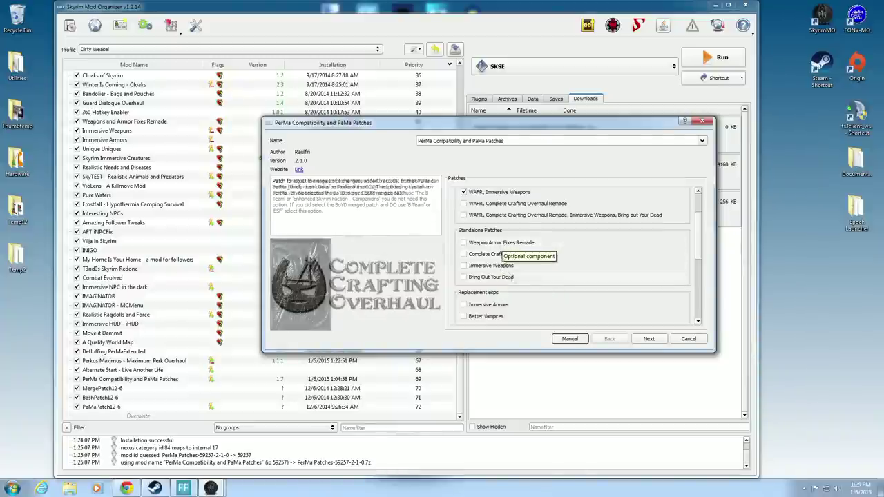
{"action": "left_click_drag", "start_coordinate": [699, 238], "coordinate": [699, 262]}
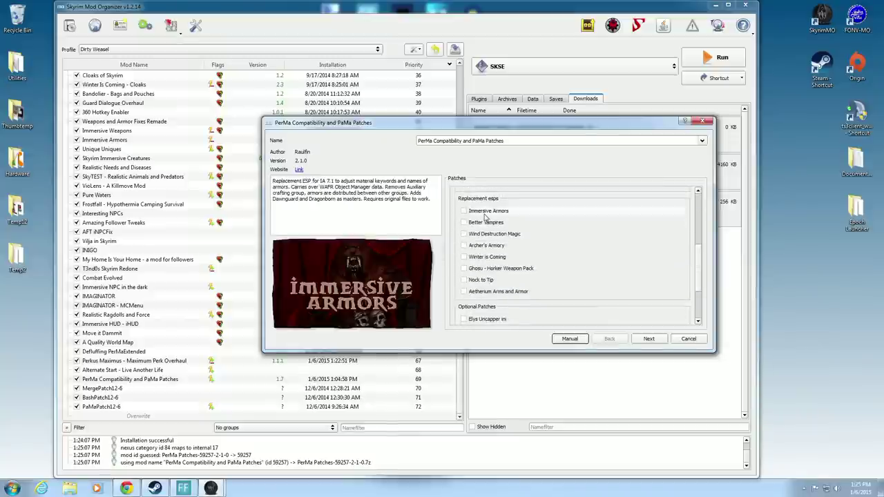
{"action": "left_click", "coordinate": [483, 212]}
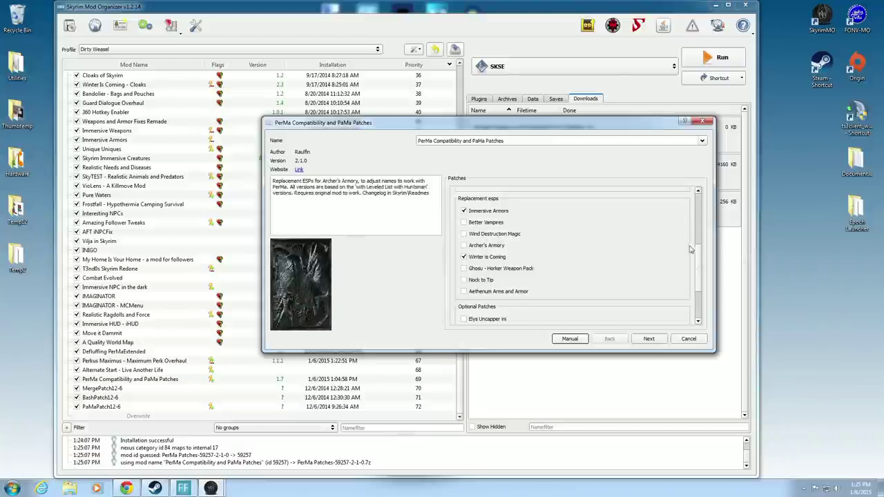
Step: Add the Elys Uncapper ini, Frostfall and Skyrim Immersive Creatures optional patches and complete the installation, replacing the existing PerMa Compatibility and PaMa Patches mod
{"action": "left_click_drag", "start_coordinate": [698, 257], "coordinate": [698, 285]}
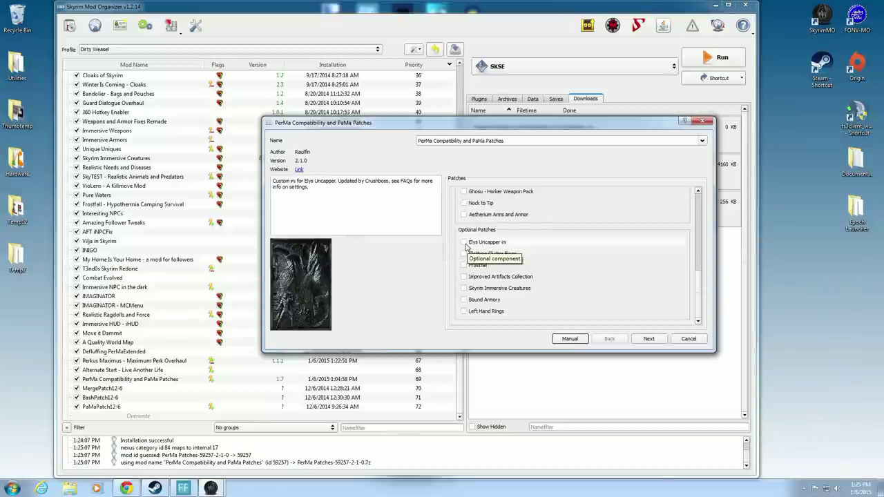
{"action": "left_click", "coordinate": [464, 242]}
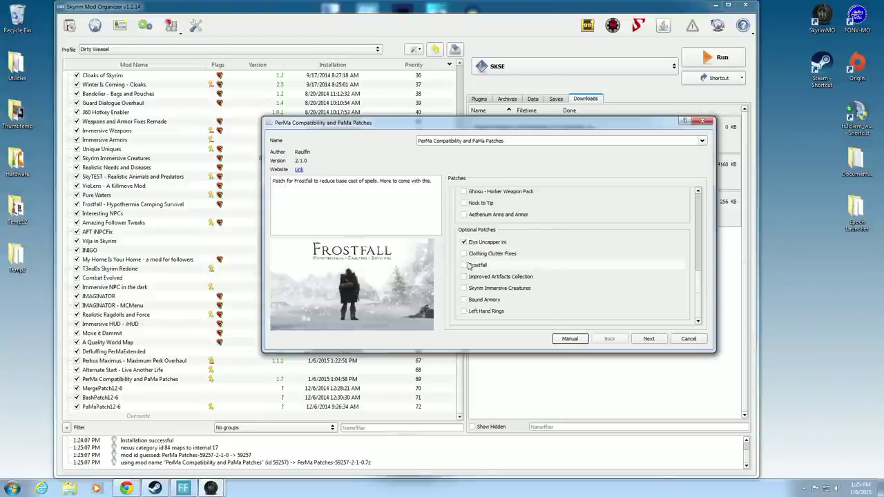
{"action": "left_click", "coordinate": [464, 267]}
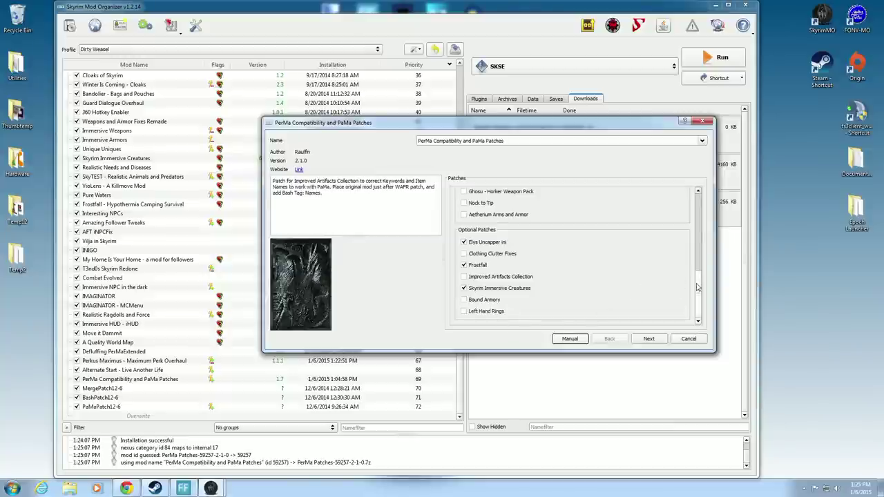
{"action": "left_click", "coordinate": [648, 340]}
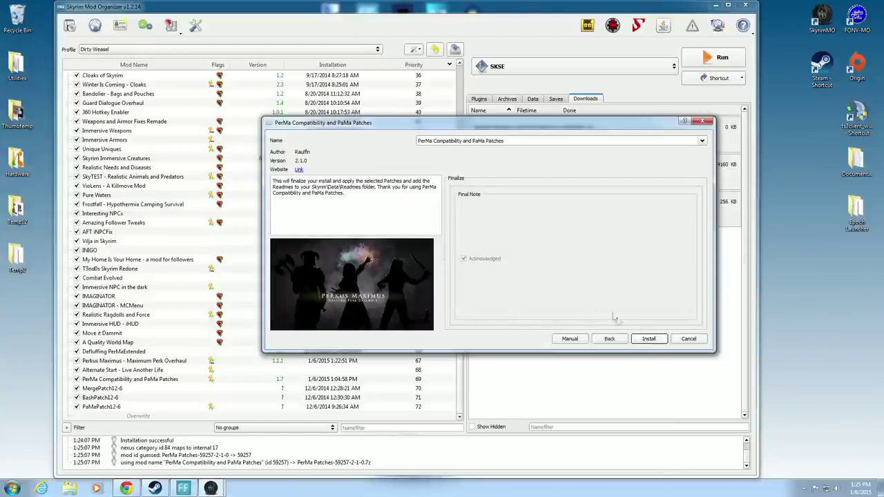
{"action": "left_click", "coordinate": [641, 339]}
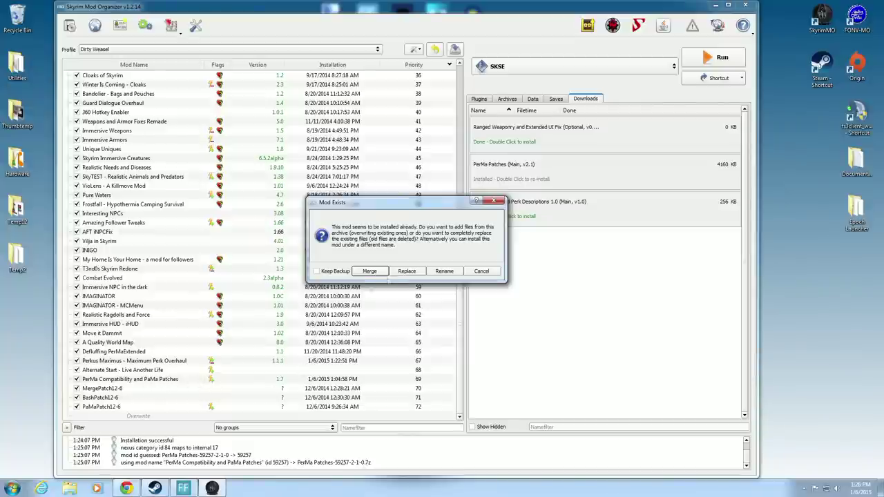
{"action": "left_click", "coordinate": [406, 271]}
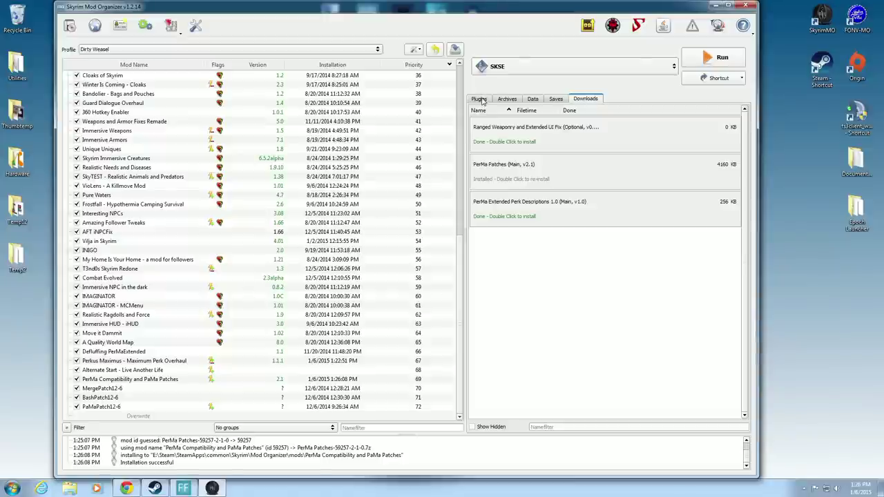
Step: Remove the PerMa Patches archive from the downloads view without deleting it
{"action": "right_click", "coordinate": [523, 172]}
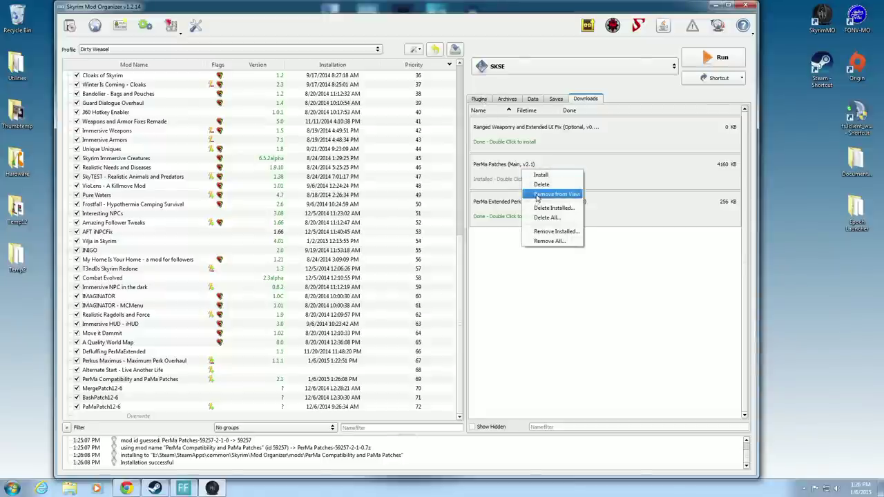
{"action": "left_click", "coordinate": [538, 196]}
Step: Enable the PerMa_Survivalism.esp plugin and move it up the load order to directly after SkyFalls + SkyMills + DG + DB.esp
{"action": "left_click", "coordinate": [480, 100]}
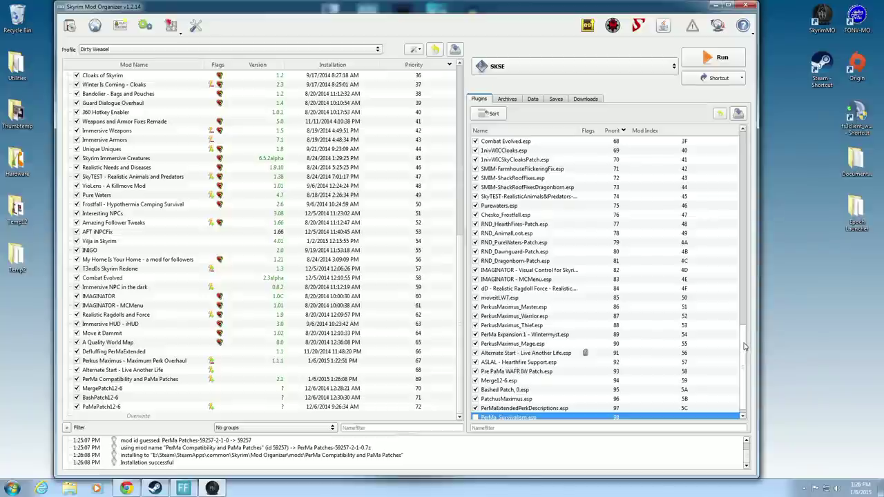
{"action": "scroll", "coordinate": [744, 345], "scroll_direction": "down", "scroll_amount": 1}
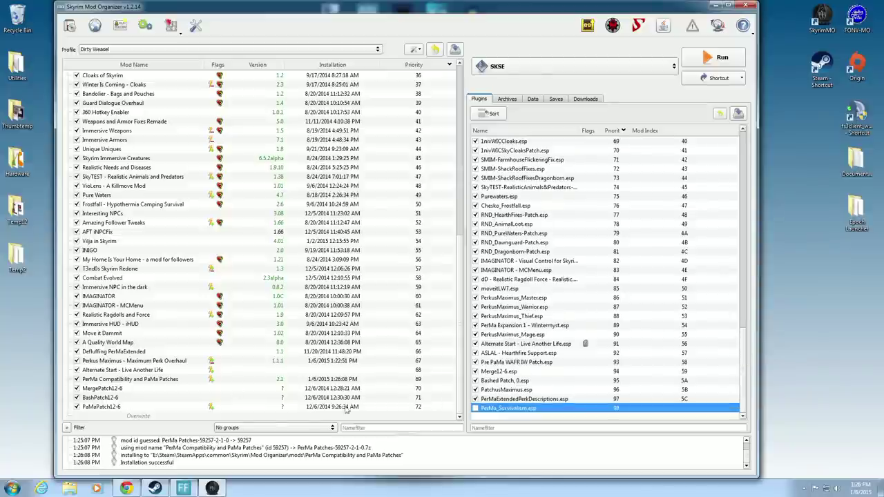
{"action": "left_click", "coordinate": [475, 409]}
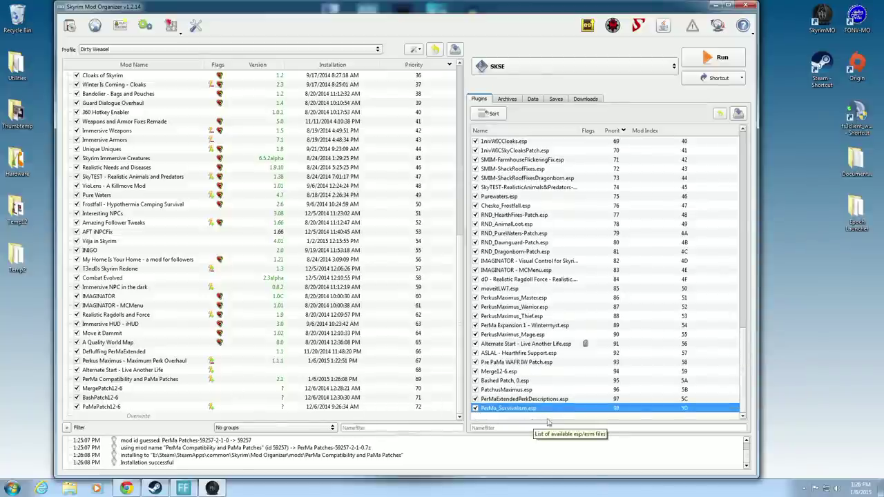
{"action": "mouse_move", "coordinate": [558, 410]}
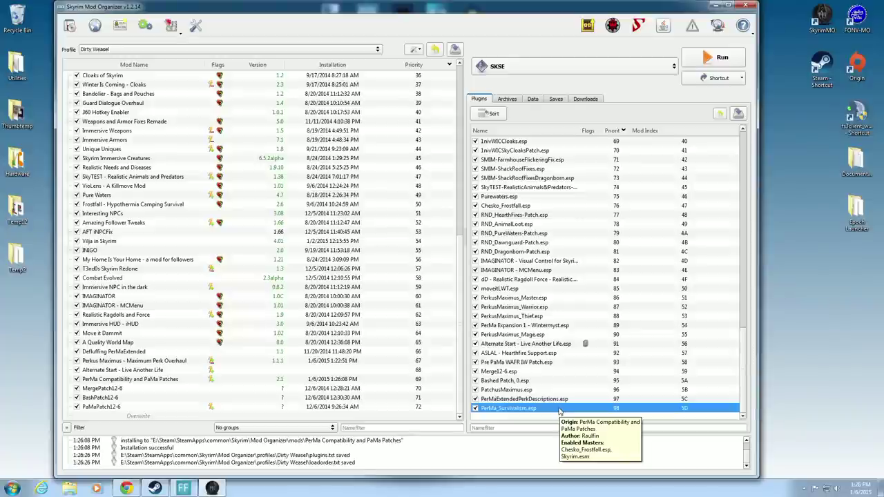
{"action": "left_click_drag", "start_coordinate": [559, 412], "coordinate": [558, 193]}
{"action": "scroll", "coordinate": [558, 193], "scroll_direction": "up", "scroll_amount": 4}
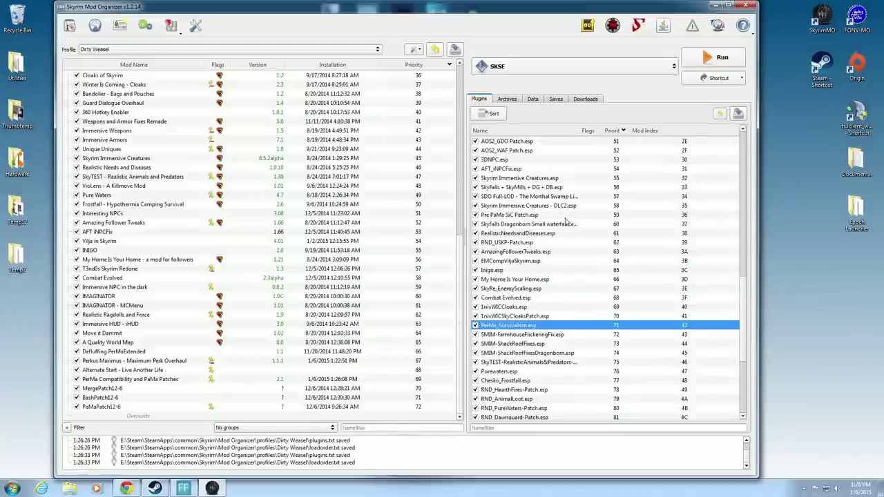
{"action": "left_click_drag", "start_coordinate": [558, 326], "coordinate": [479, 196]}
Step: Examine the plugin load order, checking where the Perkus Maximus modules sit relative to the other plugins
{"action": "scroll", "coordinate": [568, 243], "scroll_direction": "down", "scroll_amount": 6}
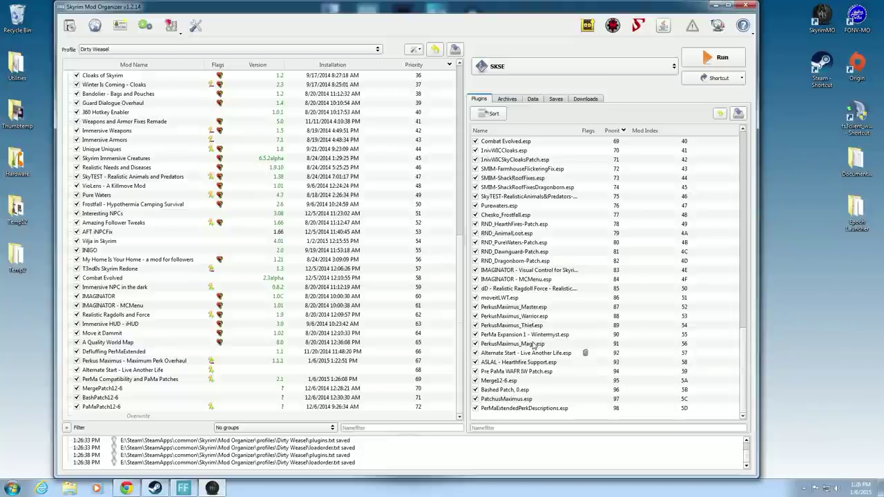
{"action": "mouse_move", "coordinate": [533, 347]}
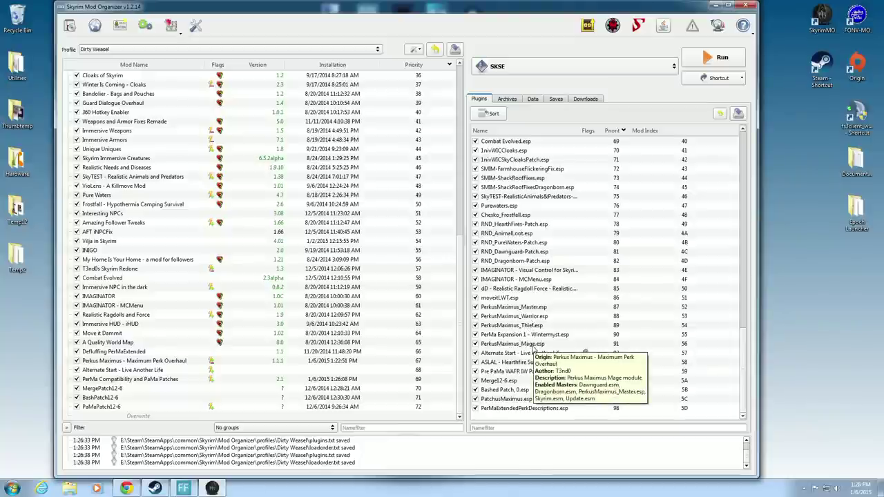
{"action": "mouse_move", "coordinate": [593, 305]}
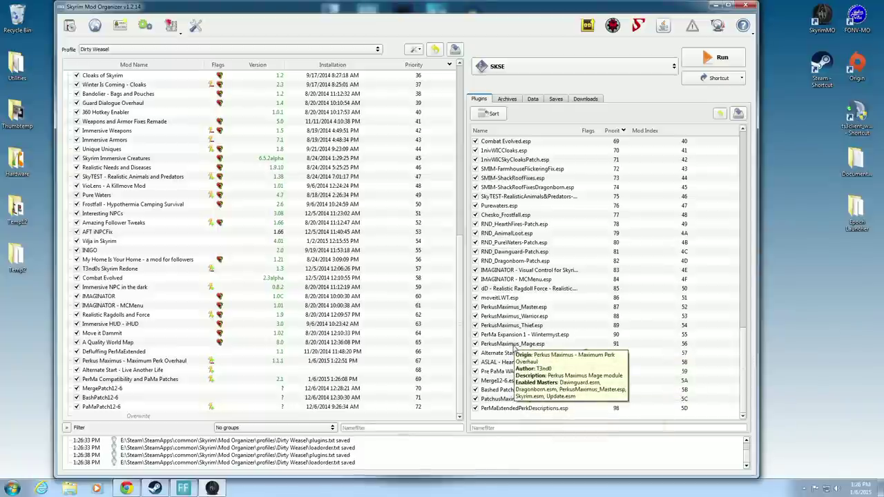
{"action": "mouse_move", "coordinate": [510, 366]}
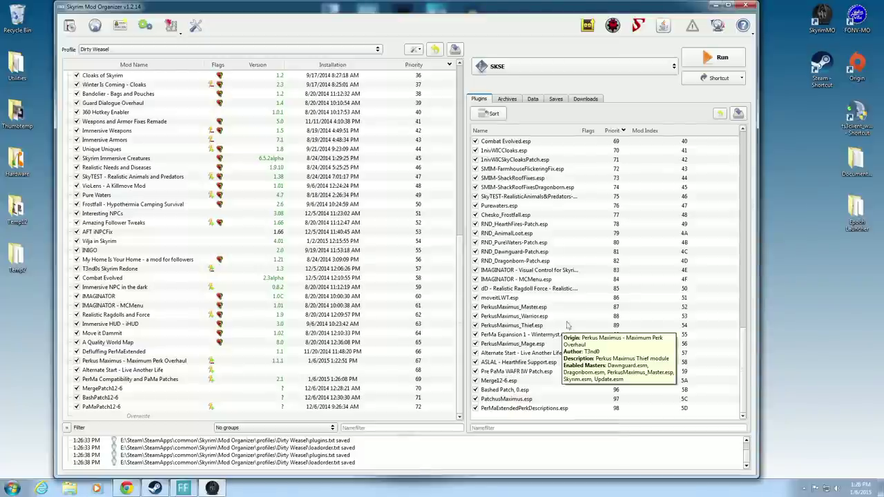
{"action": "scroll", "coordinate": [579, 312], "scroll_direction": "up", "scroll_amount": 1}
{"action": "scroll", "coordinate": [579, 311], "scroll_direction": "up", "scroll_amount": 5}
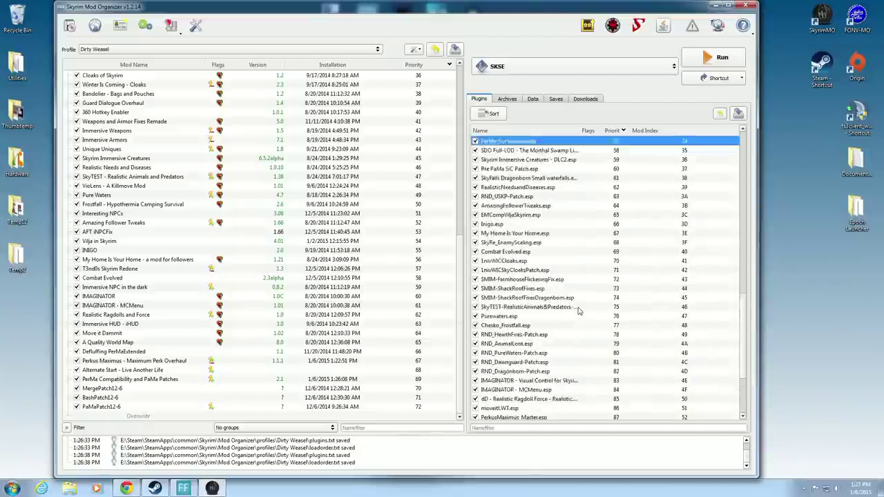
{"action": "scroll", "coordinate": [579, 311], "scroll_direction": "up", "scroll_amount": 8}
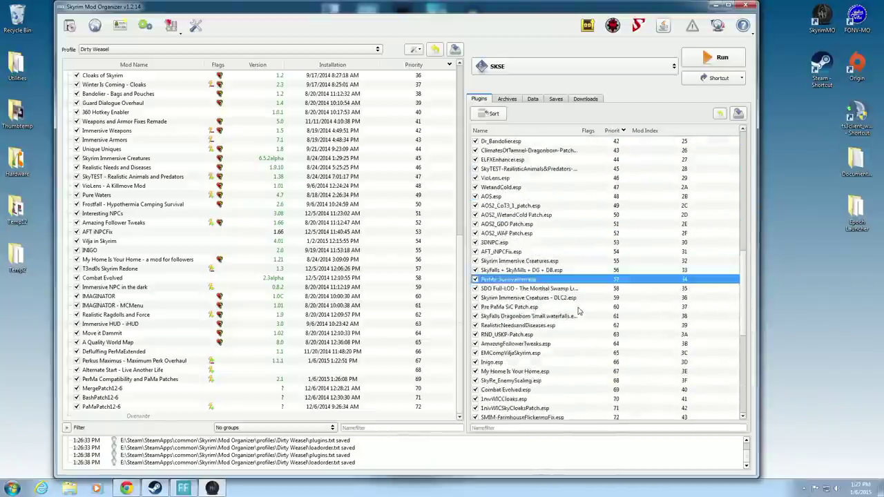
{"action": "scroll", "coordinate": [578, 309], "scroll_direction": "up", "scroll_amount": 5}
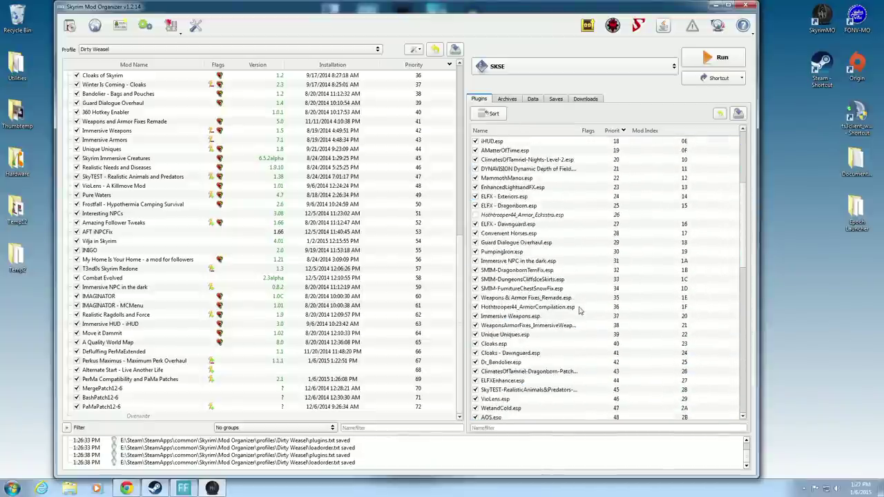
{"action": "scroll", "coordinate": [578, 311], "scroll_direction": "down", "scroll_amount": 5}
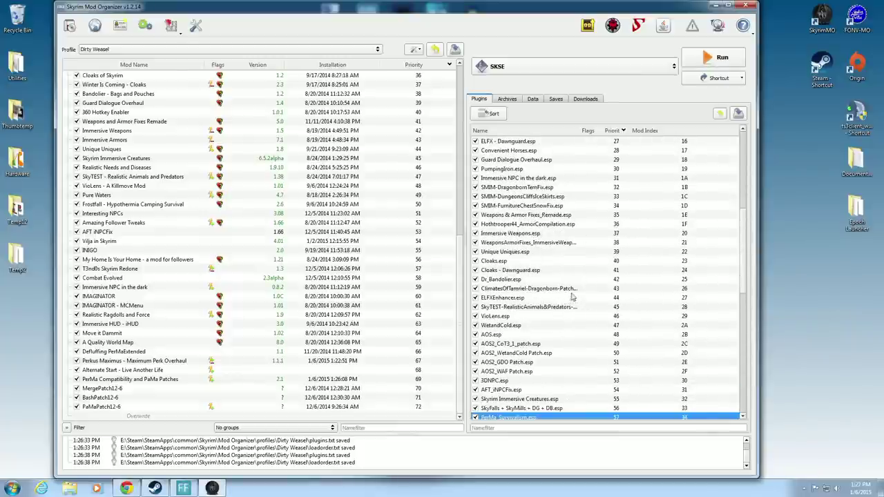
{"action": "scroll", "coordinate": [571, 297], "scroll_direction": "down", "scroll_amount": 6}
{"action": "scroll", "coordinate": [577, 268], "scroll_direction": "down", "scroll_amount": 8}
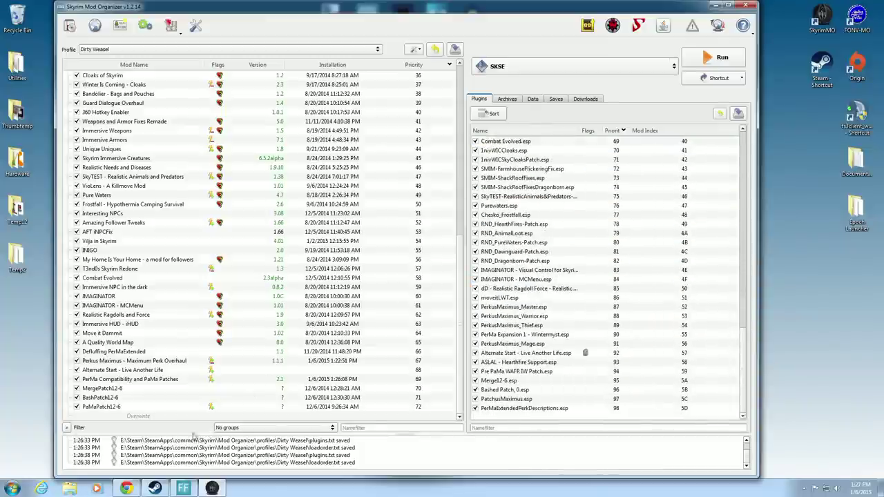
Step: Switch to Chrome and read the recommended load order in the FAQs forum topic of PerMa Compatibility and PaMa Patches
{"action": "left_click", "coordinate": [142, 487]}
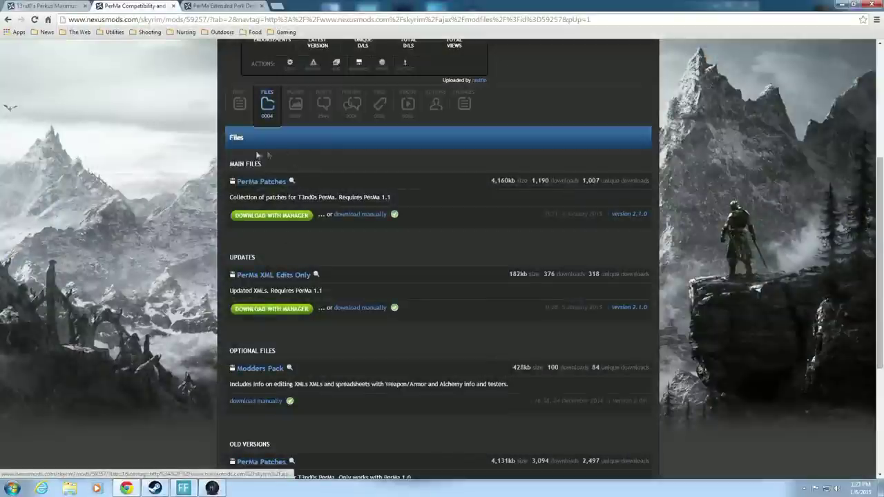
{"action": "scroll", "coordinate": [190, 232], "scroll_direction": "up", "scroll_amount": 2}
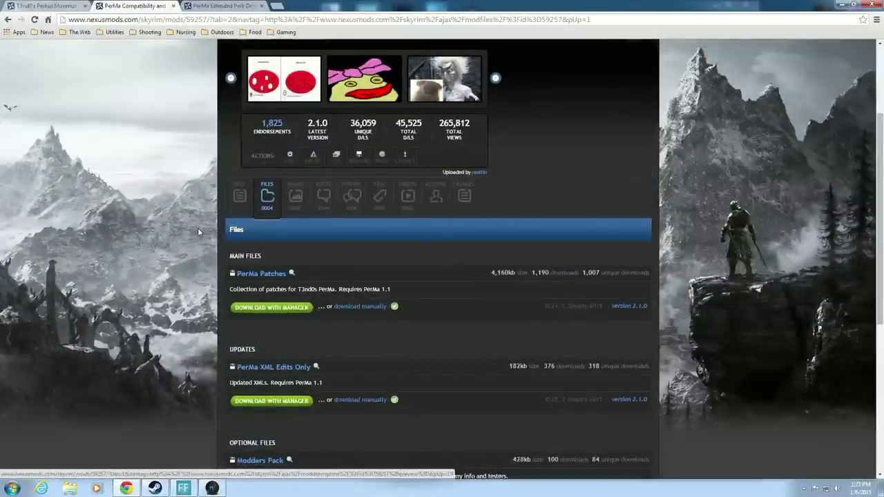
{"action": "left_click", "coordinate": [351, 197]}
{"action": "scroll", "coordinate": [207, 325], "scroll_direction": "down", "scroll_amount": 2}
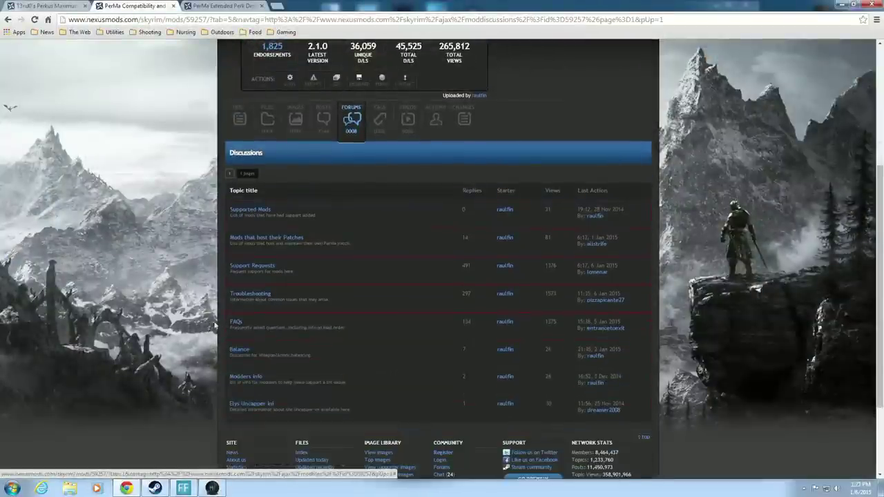
{"action": "left_click", "coordinate": [235, 321]}
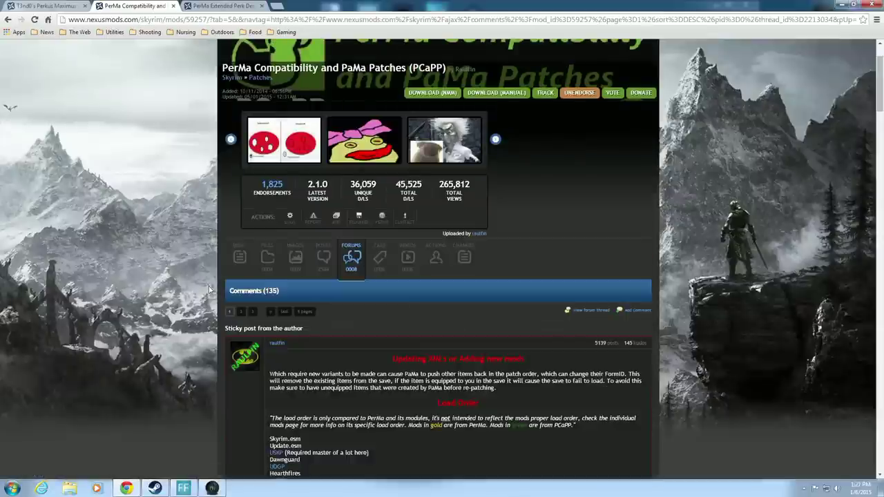
{"action": "scroll", "coordinate": [209, 290], "scroll_direction": "down", "scroll_amount": 5}
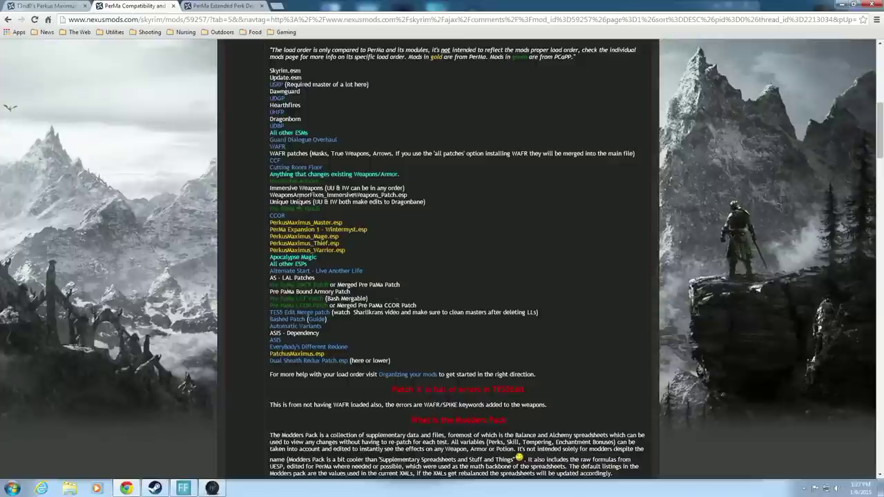
Step: Return to Mod Organizer and compare the plugin order, including Pre PaMa WAFR IW Patch.esp, with the recommended load order
{"action": "left_click", "coordinate": [212, 488]}
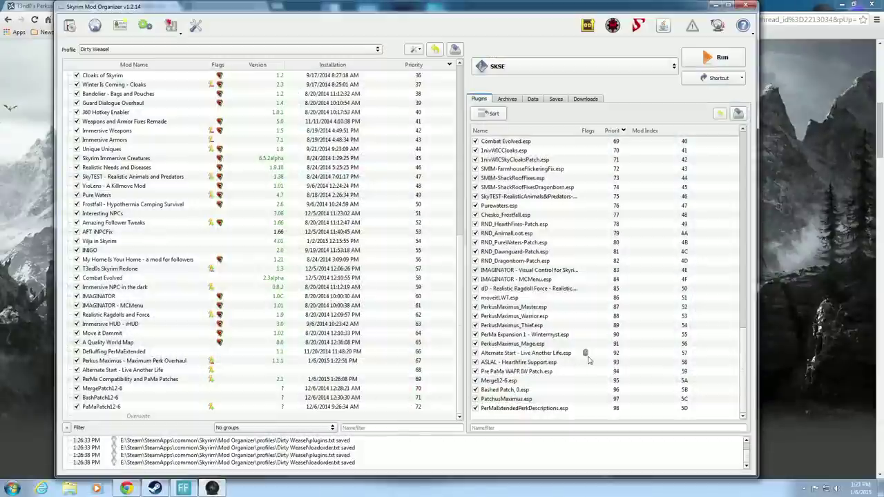
{"action": "mouse_move", "coordinate": [552, 376]}
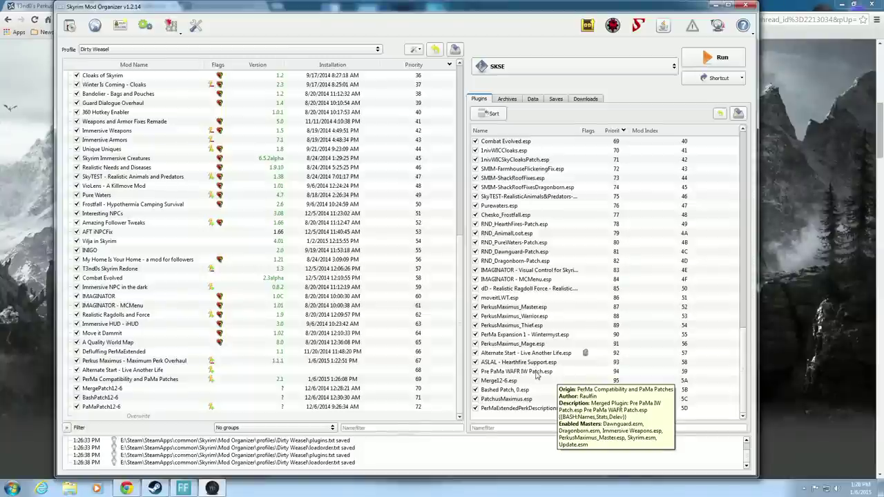
{"action": "scroll", "coordinate": [549, 341], "scroll_direction": "up", "scroll_amount": 8}
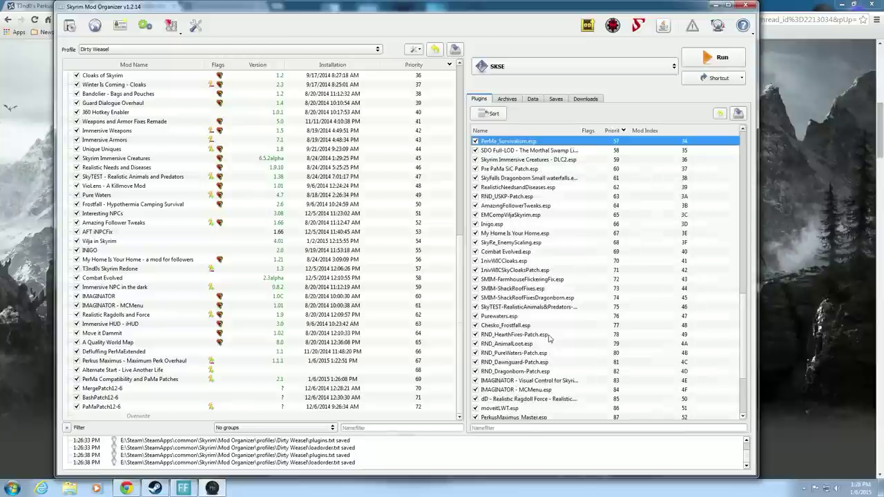
{"action": "scroll", "coordinate": [545, 331], "scroll_direction": "up", "scroll_amount": 4}
{"action": "scroll", "coordinate": [554, 301], "scroll_direction": "down", "scroll_amount": 9}
{"action": "scroll", "coordinate": [547, 218], "scroll_direction": "down", "scroll_amount": 7}
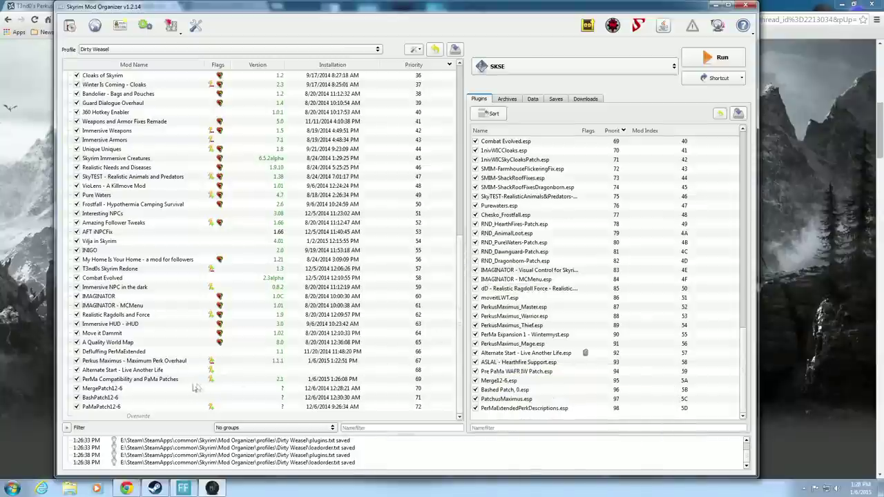
Step: Disable the MergePatch12-6 and BashPatch12-6 mods in the mod list
{"action": "left_click", "coordinate": [77, 388]}
{"action": "left_click", "coordinate": [76, 397]}
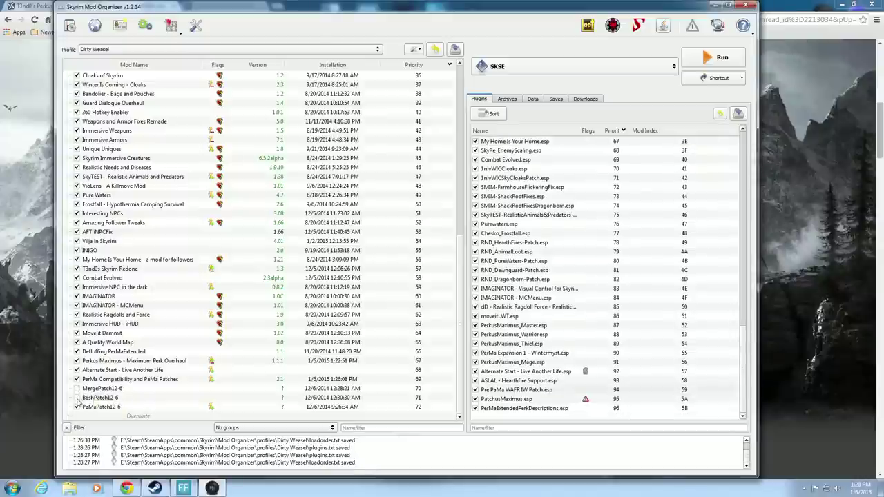
Step: Remove the disabled MergePatch12-6 and BashPatch12-6 mods from the mod list
{"action": "right_click", "coordinate": [107, 389]}
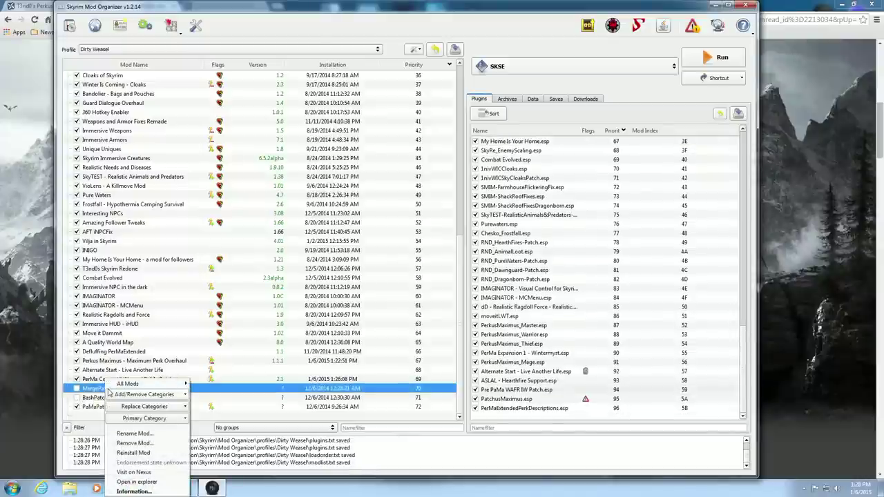
{"action": "left_click", "coordinate": [121, 443]}
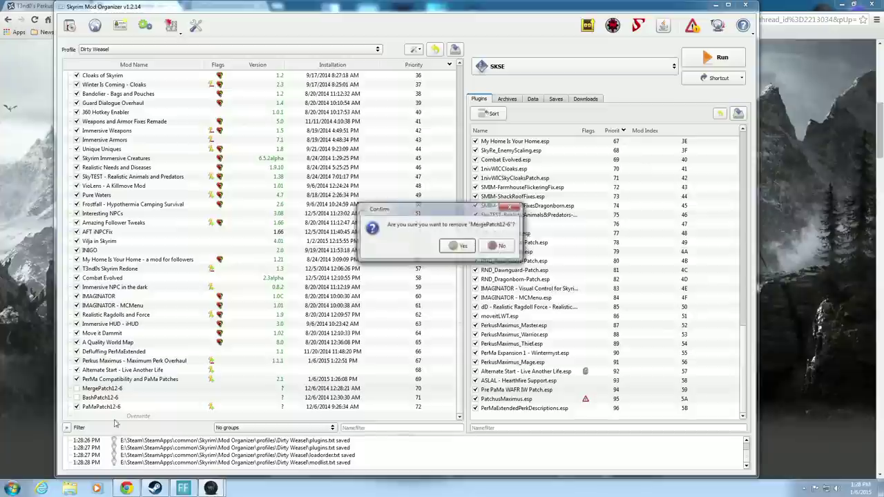
{"action": "left_click", "coordinate": [463, 250]}
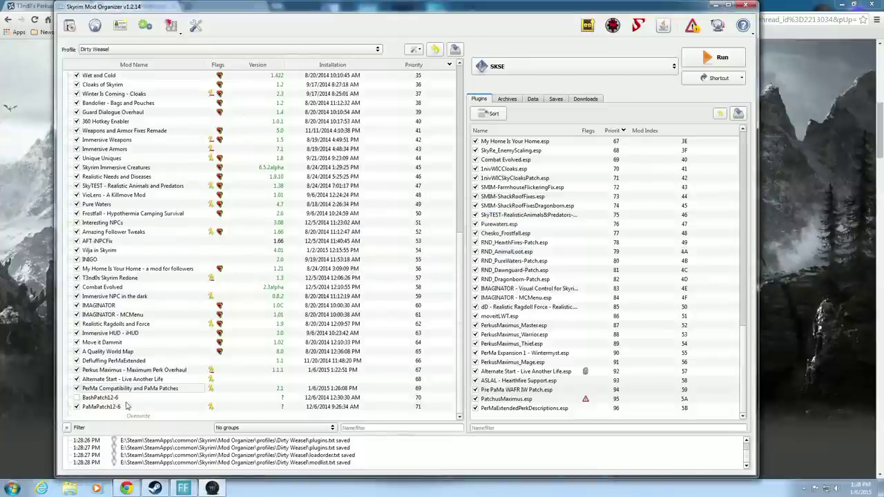
{"action": "left_click", "coordinate": [125, 398]}
{"action": "right_click", "coordinate": [126, 398]}
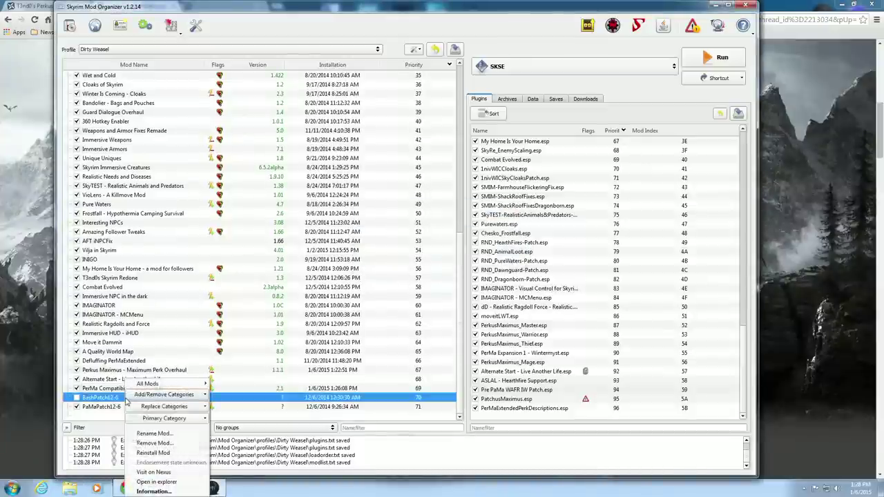
{"action": "left_click", "coordinate": [148, 442]}
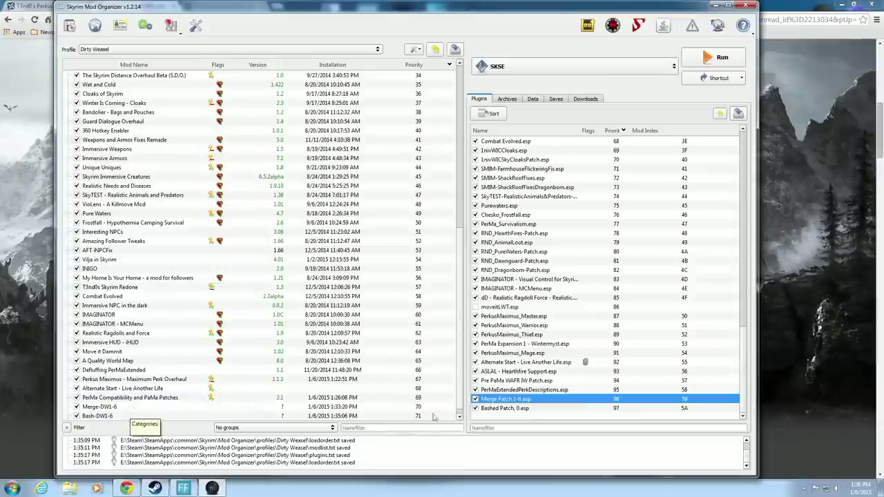
Step: Remove the old "Debug - moreHeapspace" entry from the configured executables
{"action": "mouse_move", "coordinate": [485, 412]}
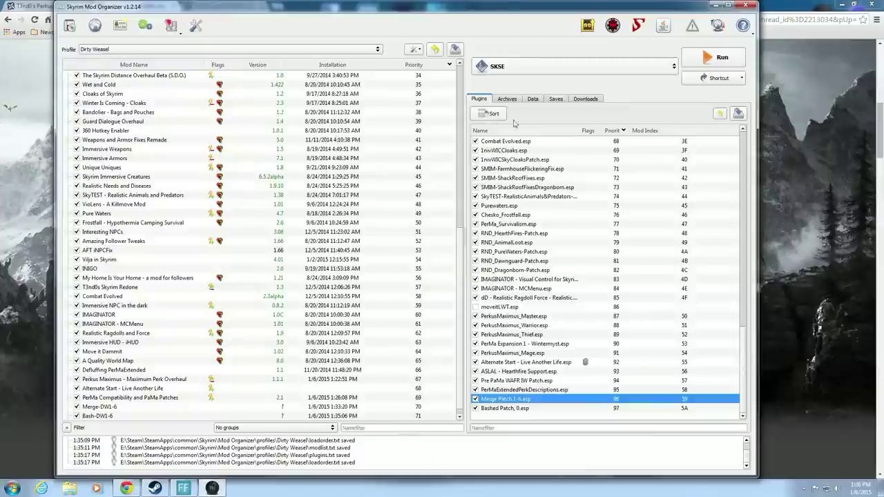
{"action": "left_click", "coordinate": [534, 99]}
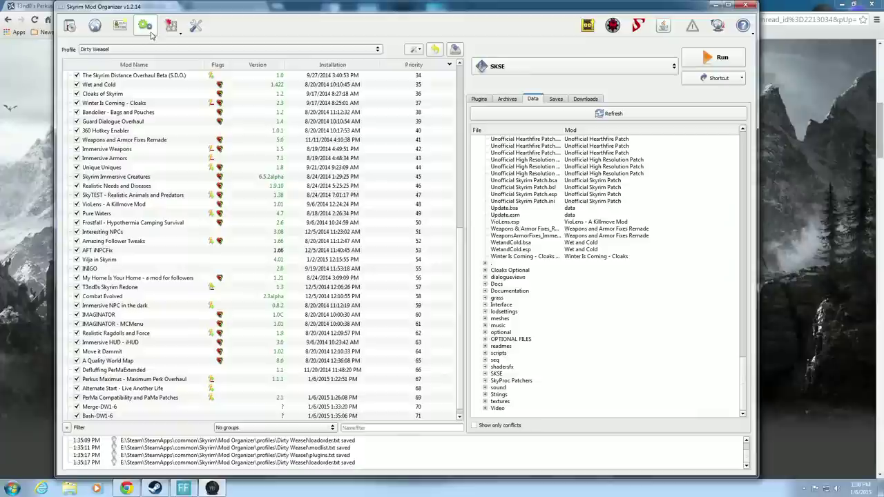
{"action": "left_click", "coordinate": [147, 27]}
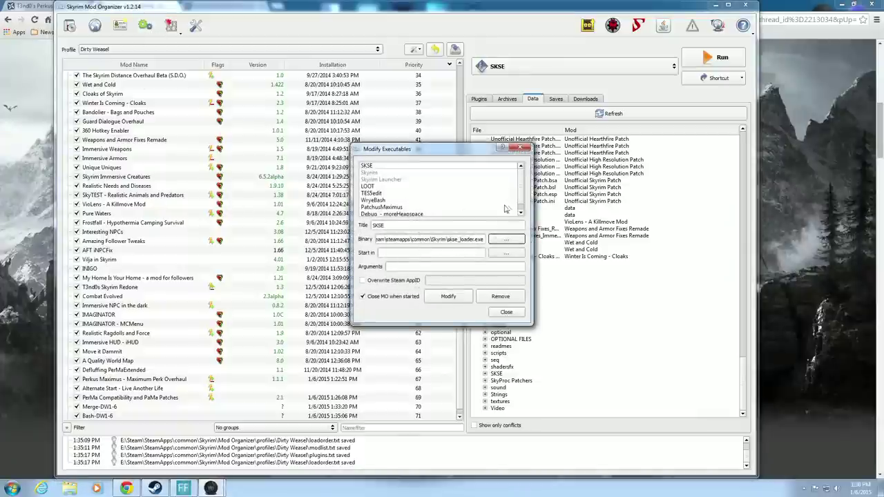
{"action": "scroll", "coordinate": [521, 192], "scroll_direction": "down", "scroll_amount": 1}
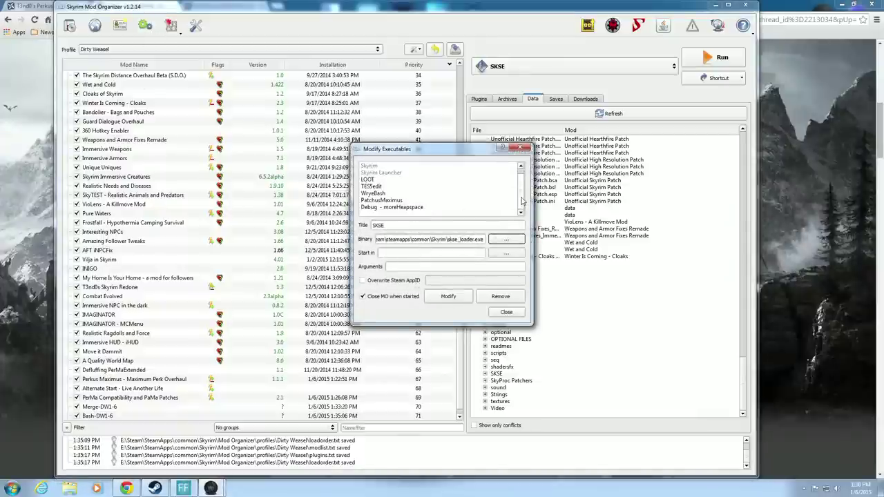
{"action": "left_click", "coordinate": [415, 208]}
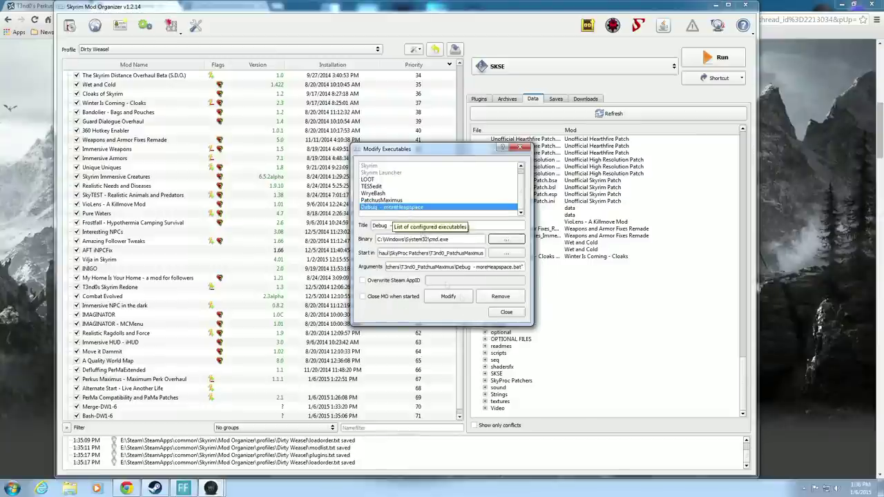
{"action": "left_click", "coordinate": [503, 298]}
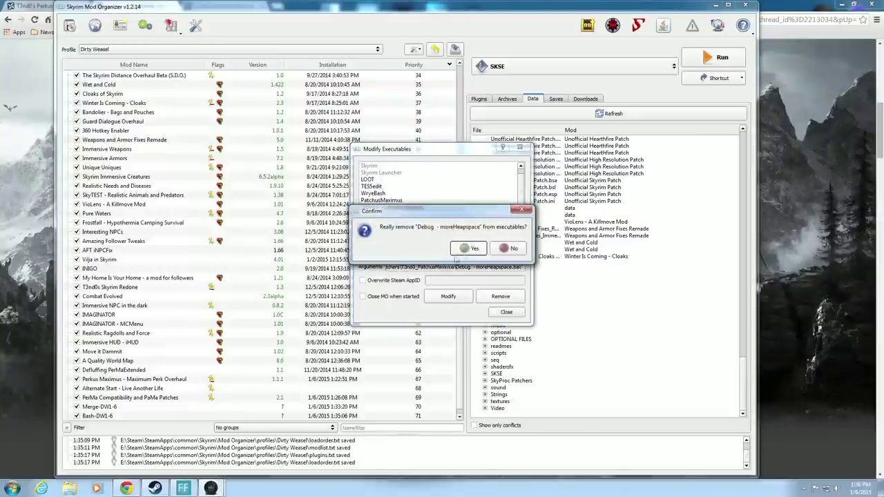
{"action": "left_click", "coordinate": [464, 251]}
Step: Inspect the PatchusMaximus executable's full binary, start-in and argument paths, then close the executables configuration
{"action": "left_click", "coordinate": [378, 207]}
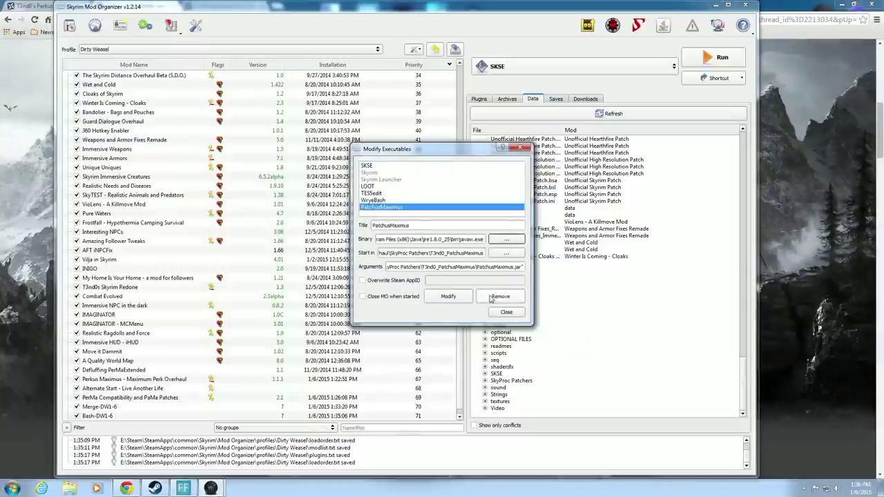
{"action": "left_click", "coordinate": [400, 200]}
{"action": "left_click", "coordinate": [397, 208]}
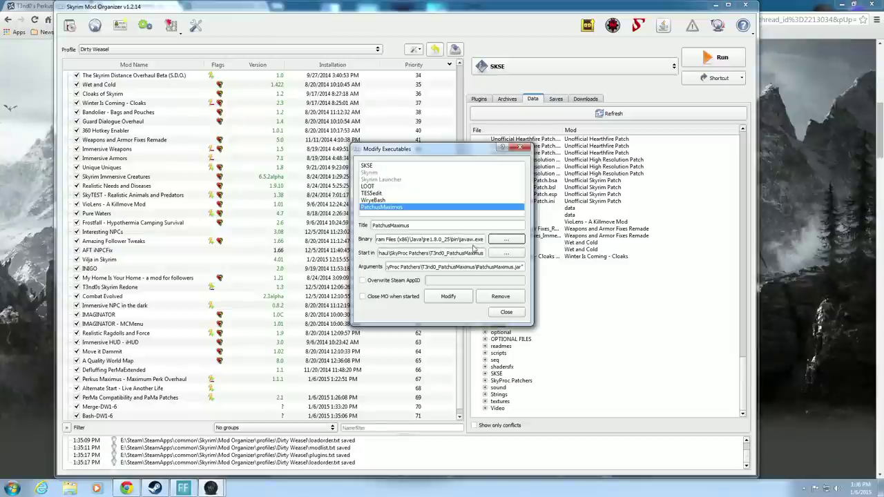
{"action": "left_click_drag", "start_coordinate": [529, 259], "coordinate": [748, 261]}
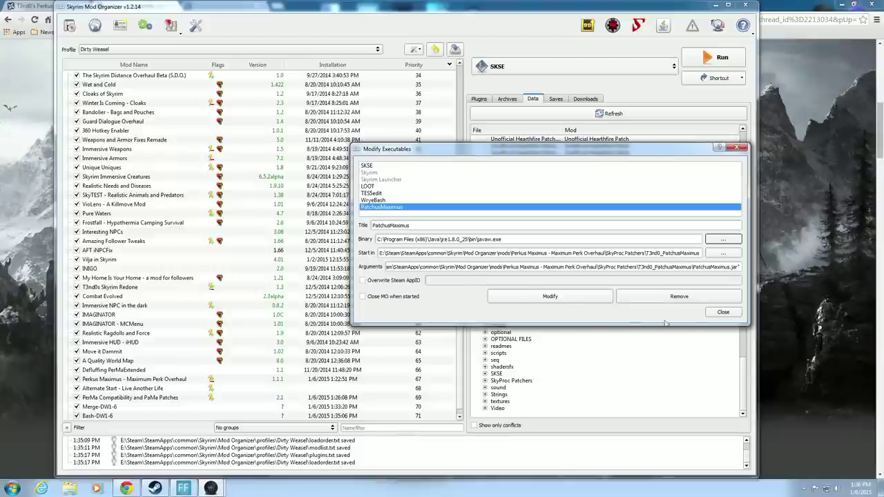
{"action": "left_click", "coordinate": [722, 313]}
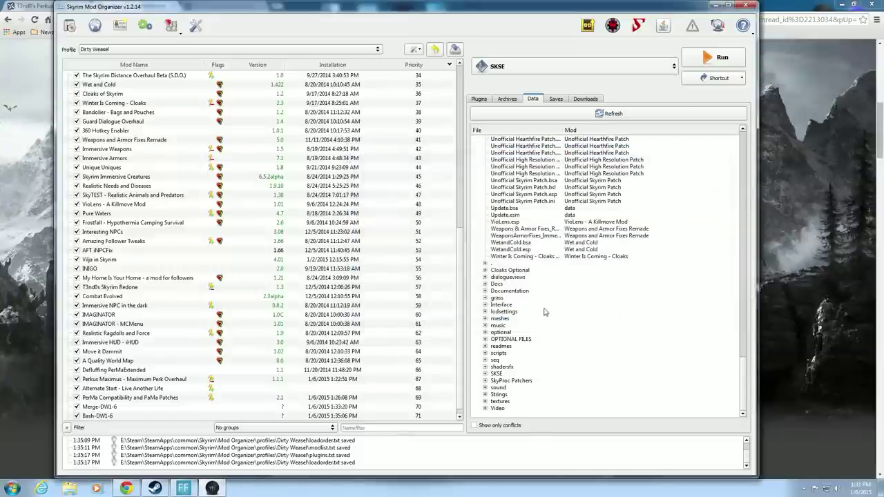
Step: Add "Debug - moreHeapspace - 32BitandMO.bat" from SkyProc Patchers/T3nd0_PatchusMaximus in the virtual data folder as an executable under its suggested name
{"action": "left_click", "coordinate": [485, 381]}
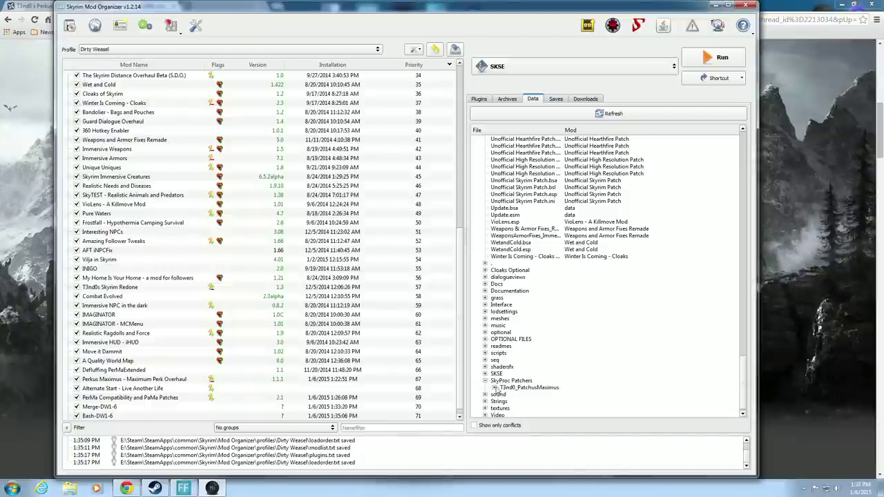
{"action": "left_click", "coordinate": [494, 388]}
{"action": "scroll", "coordinate": [589, 336], "scroll_direction": "down", "scroll_amount": 2}
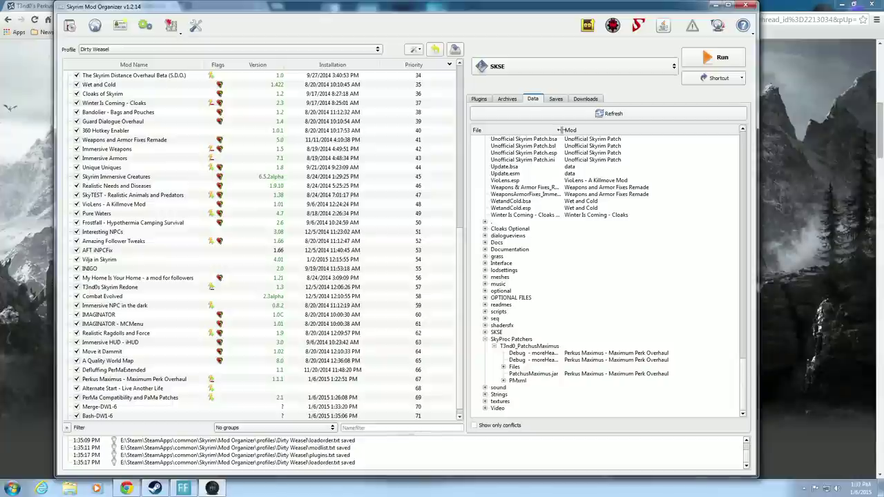
{"action": "left_click_drag", "start_coordinate": [561, 130], "coordinate": [621, 130]}
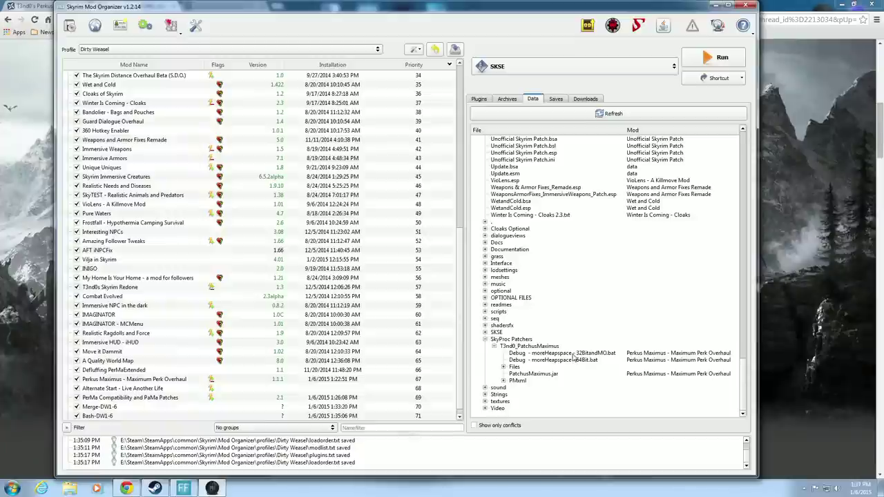
{"action": "left_click", "coordinate": [572, 354]}
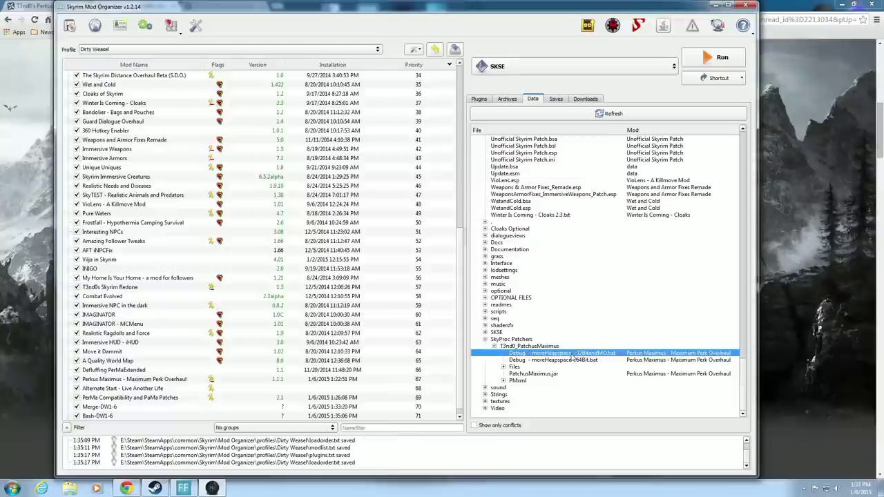
{"action": "right_click", "coordinate": [570, 356]}
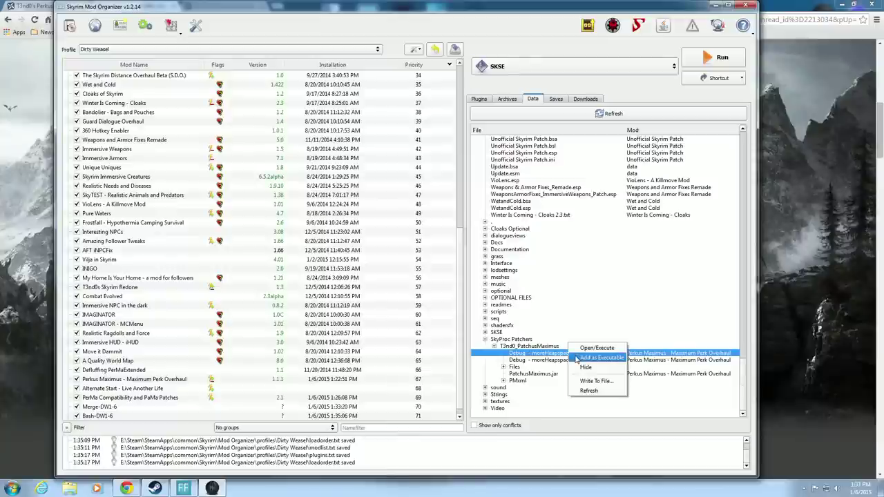
{"action": "left_click", "coordinate": [583, 358]}
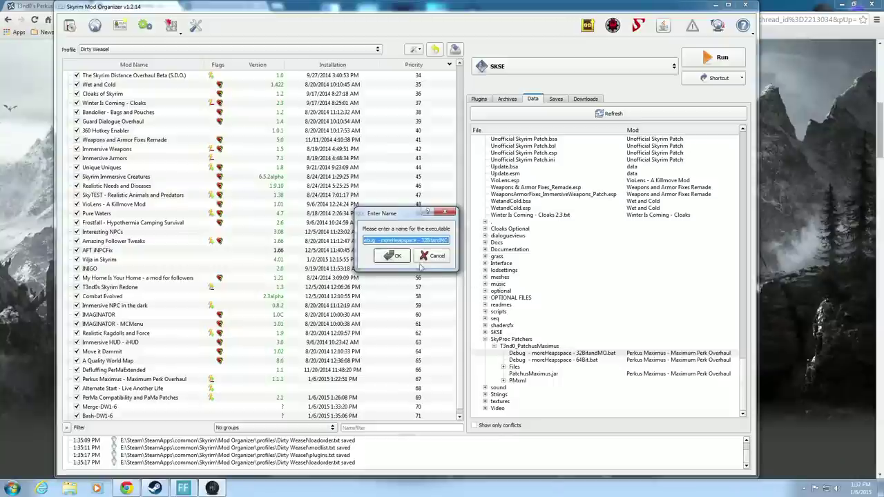
{"action": "left_click", "coordinate": [405, 257]}
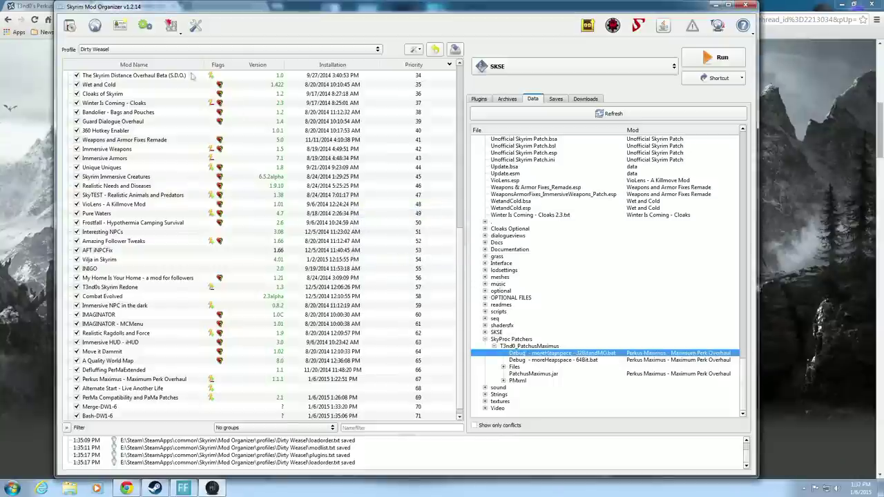
Step: Check the settings of the "Debug - moreHeapspace - 32BitandMO" executable and close the executables configuration
{"action": "left_click", "coordinate": [148, 26]}
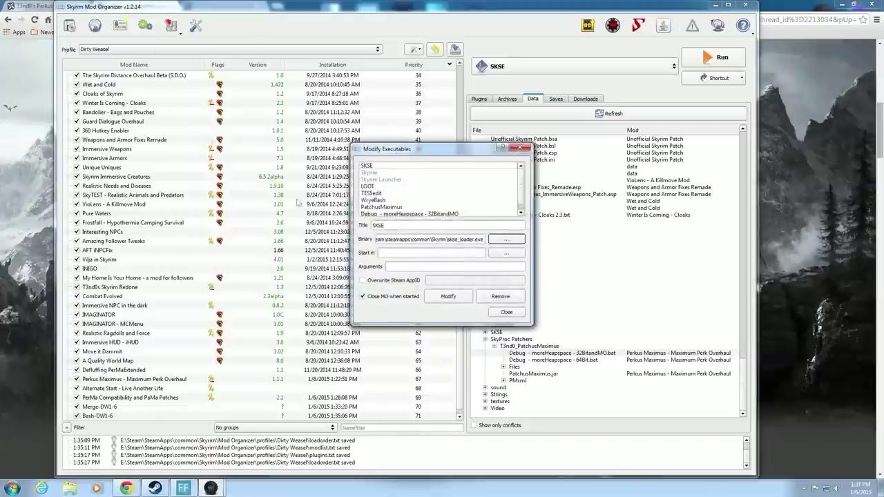
{"action": "left_click", "coordinate": [428, 214]}
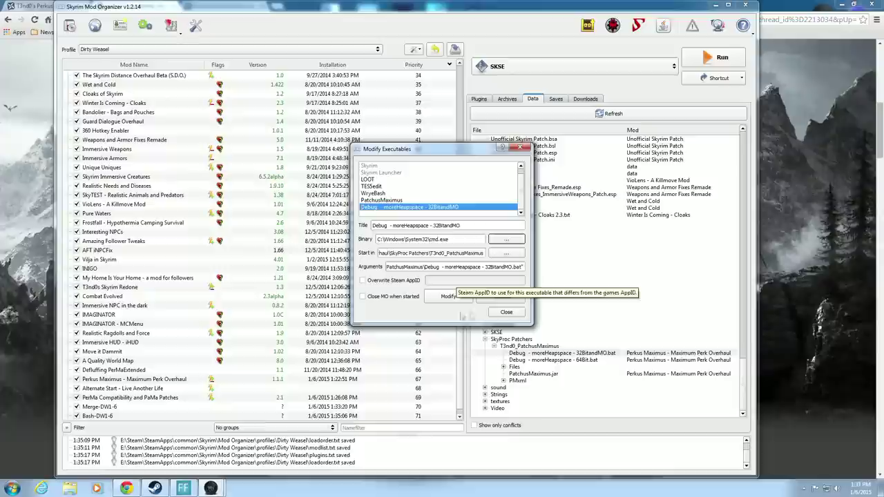
{"action": "left_click", "coordinate": [505, 313]}
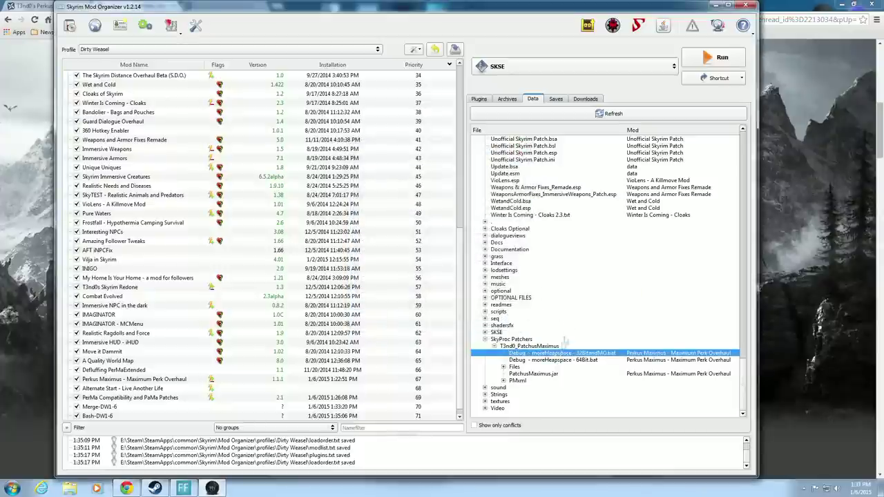
Step: Add PatchusMaximus.jar from the T3nd0_PatchusMaximus folder as an executable named PatchusMaximus2
{"action": "left_click", "coordinate": [547, 374]}
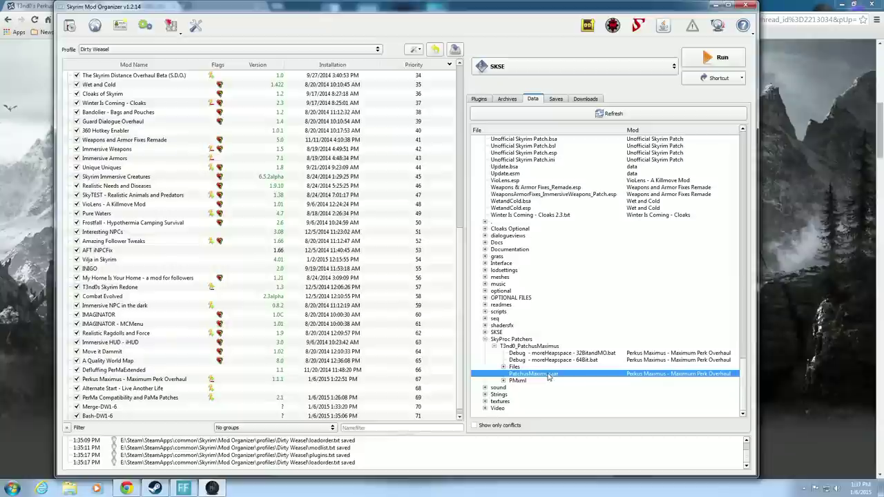
{"action": "right_click", "coordinate": [549, 376]}
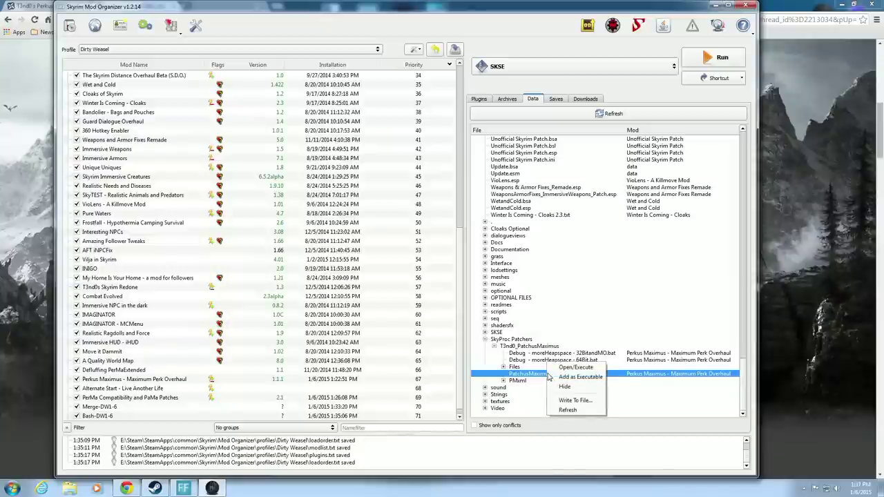
{"action": "left_click", "coordinate": [552, 377]}
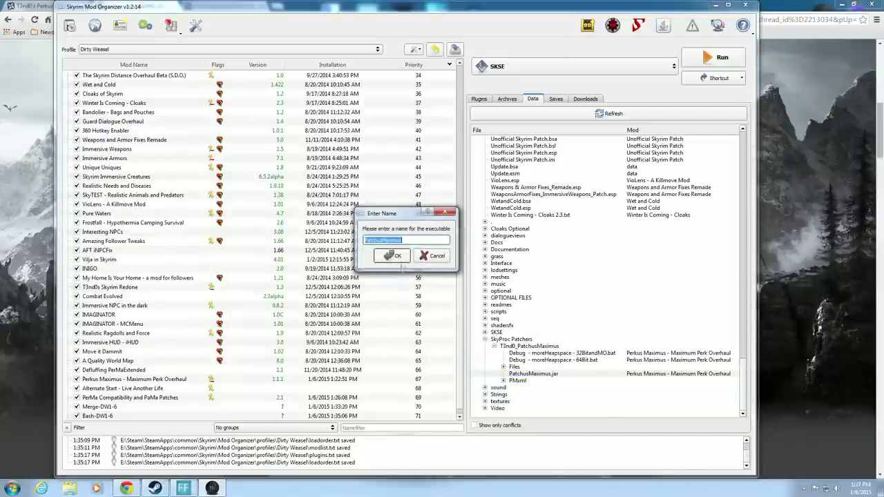
{"action": "left_click", "coordinate": [408, 240]}
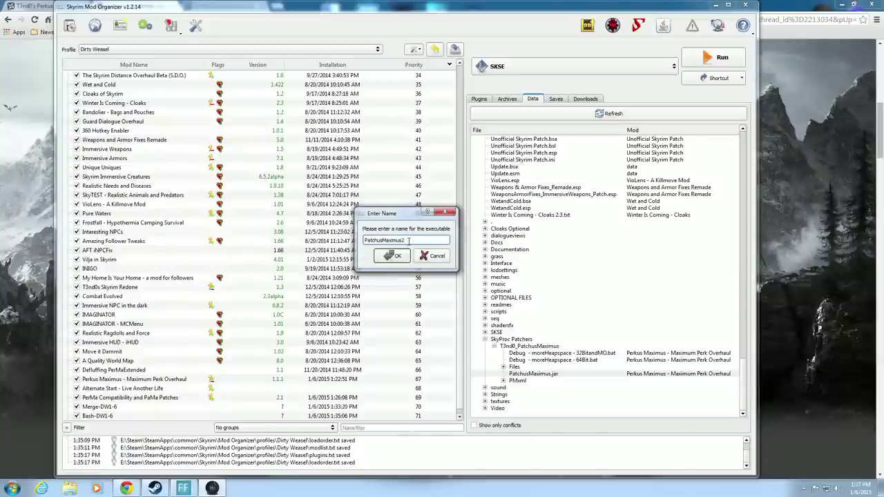
{"action": "left_click", "coordinate": [402, 258]}
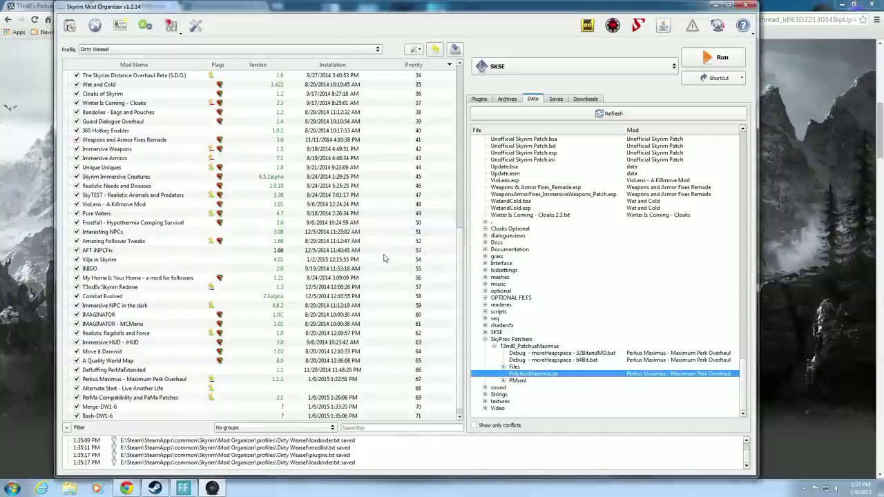
Step: Compare the binary, start-in and argument paths of the PatchusMaximus and PatchusMaximus2 executables
{"action": "left_click", "coordinate": [145, 25]}
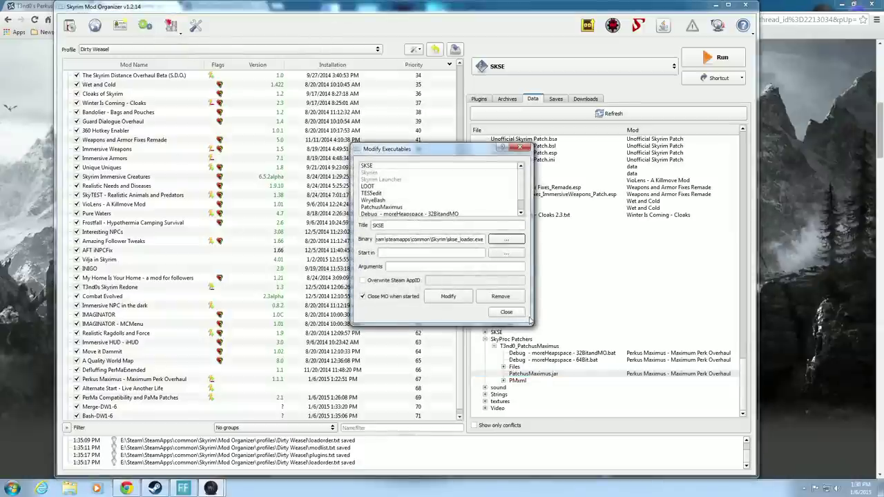
{"action": "left_click_drag", "start_coordinate": [532, 317], "coordinate": [764, 319]}
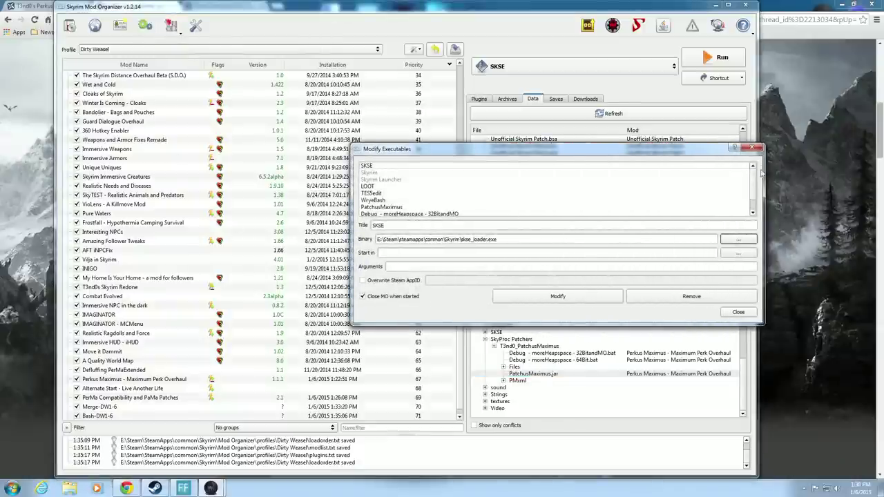
{"action": "left_click_drag", "start_coordinate": [755, 183], "coordinate": [755, 191]}
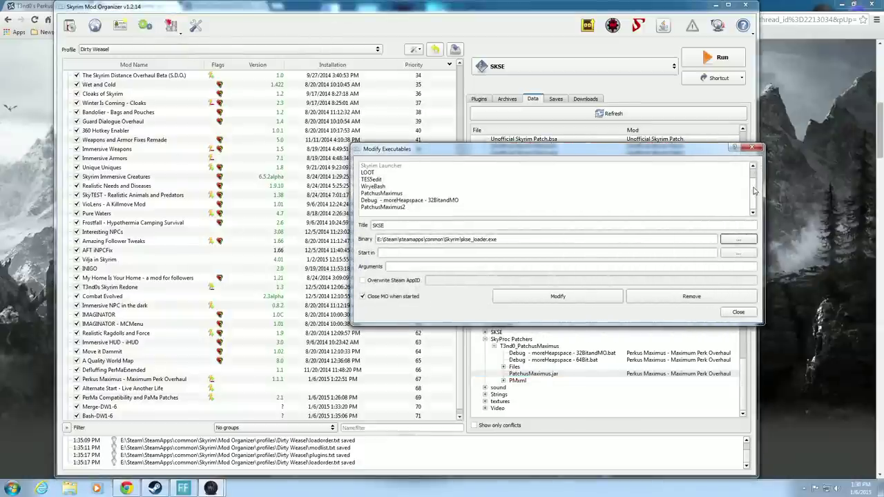
{"action": "left_click", "coordinate": [395, 194]}
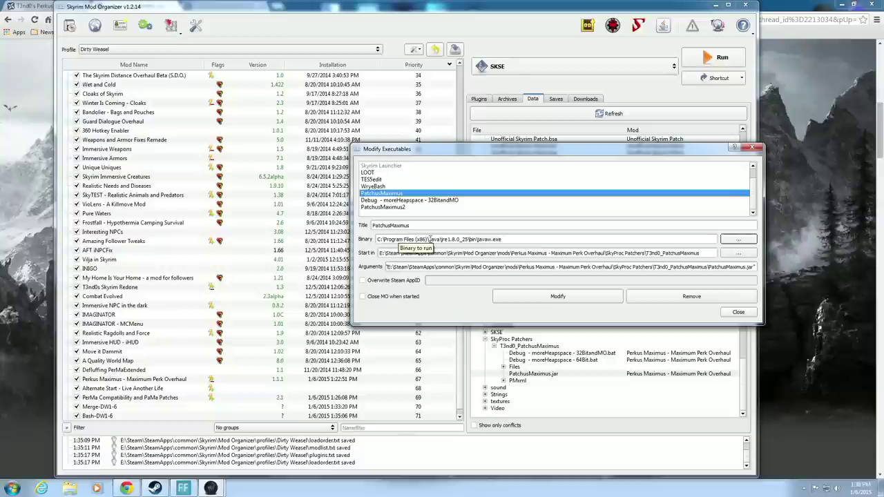
{"action": "left_click", "coordinate": [403, 207]}
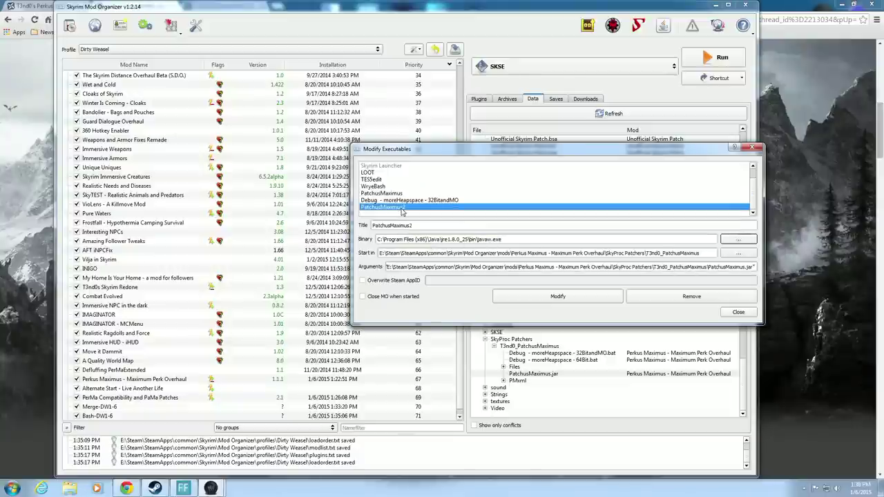
Step: Compare how the argument lines of the PatchusMaximus and PatchusMaximus2 executables begin, discarding any edit made to PatchusMaximus2
{"action": "left_click", "coordinate": [399, 194]}
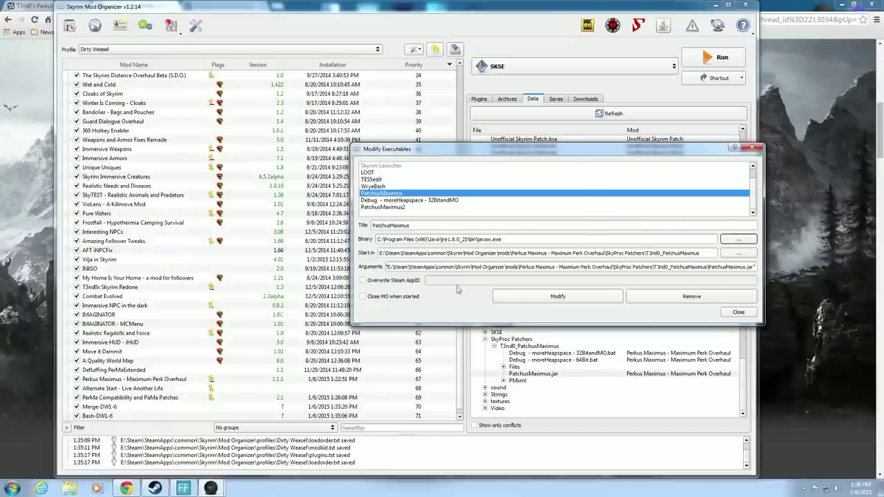
{"action": "left_click", "coordinate": [393, 268]}
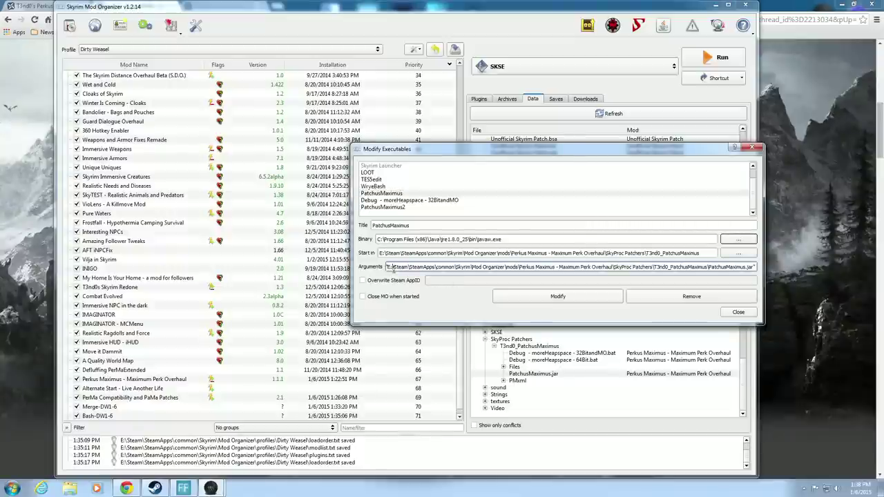
{"action": "left_click", "coordinate": [402, 209]}
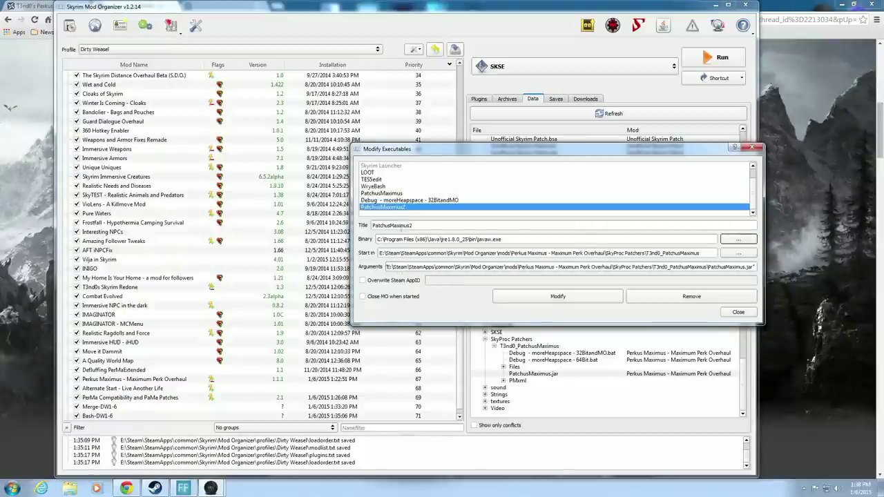
{"action": "left_click", "coordinate": [387, 266]}
{"action": "key", "text": "Home"}
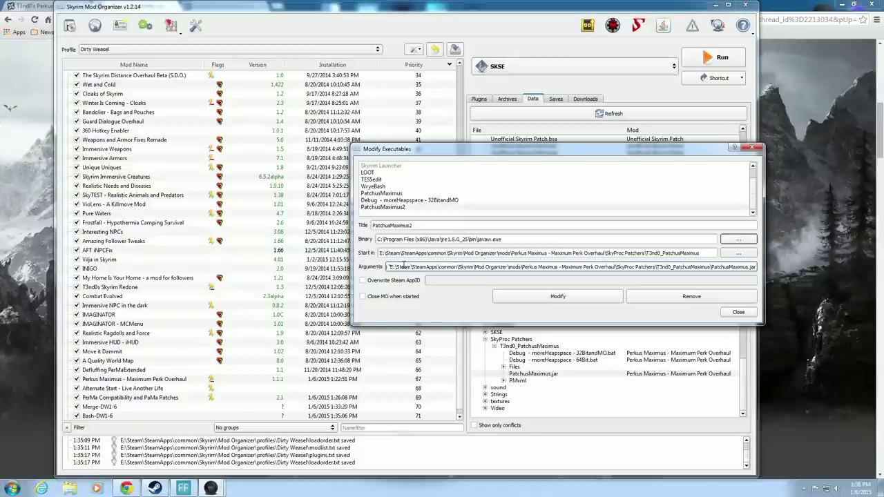
{"action": "left_click", "coordinate": [390, 197]}
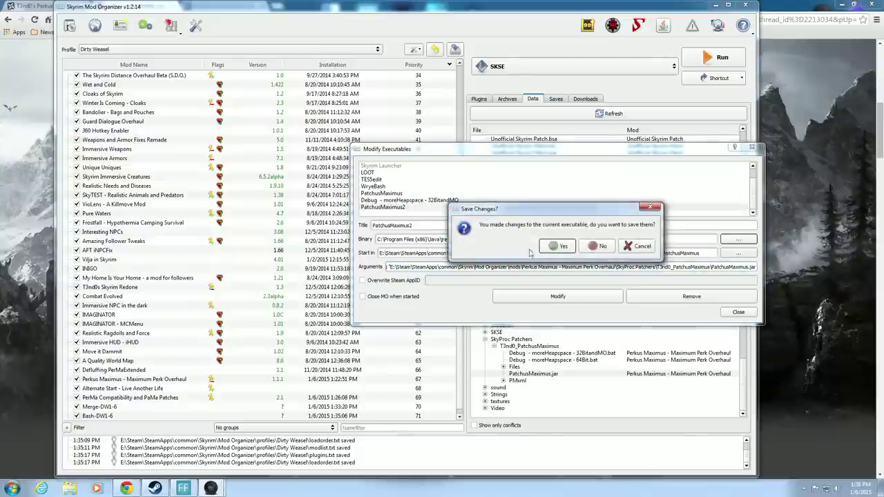
{"action": "left_click", "coordinate": [598, 246]}
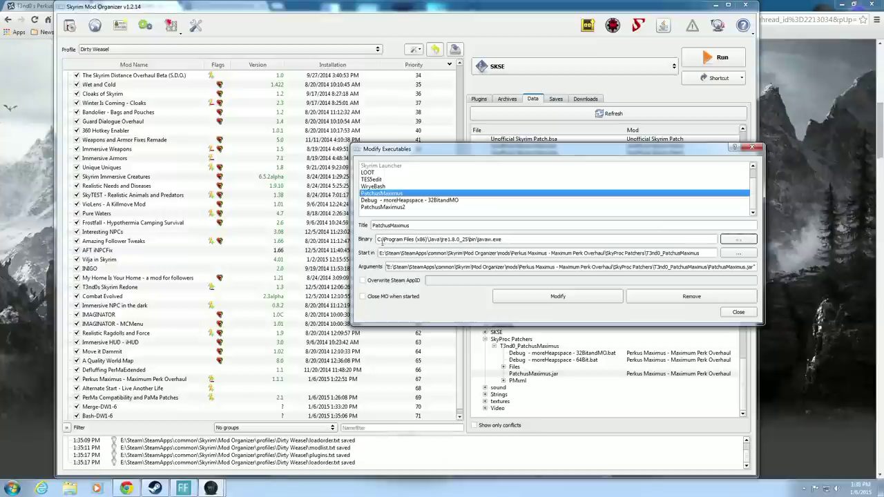
Step: Insert "-Xmx1024m -jar" before the jar path in the arguments of the PatchusMaximus executable
{"action": "left_click", "coordinate": [414, 269]}
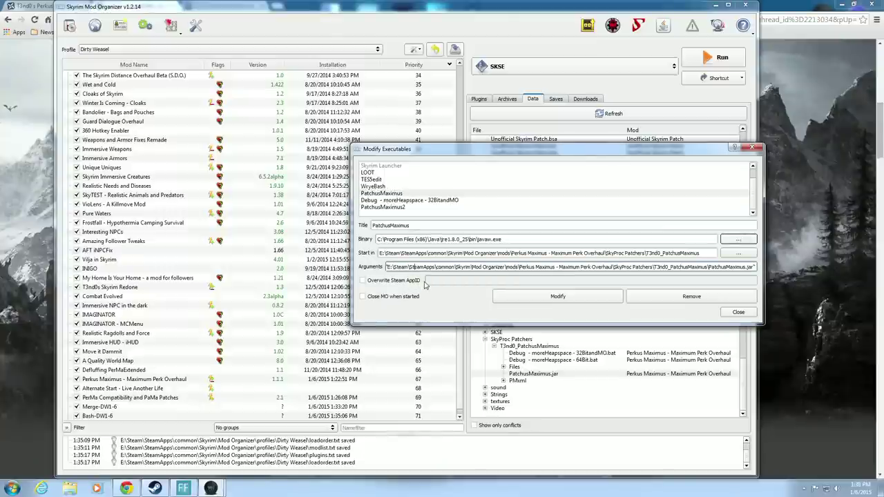
{"action": "key", "text": "Home"}
{"action": "type", "text": "-Xmx1024m -jar"}
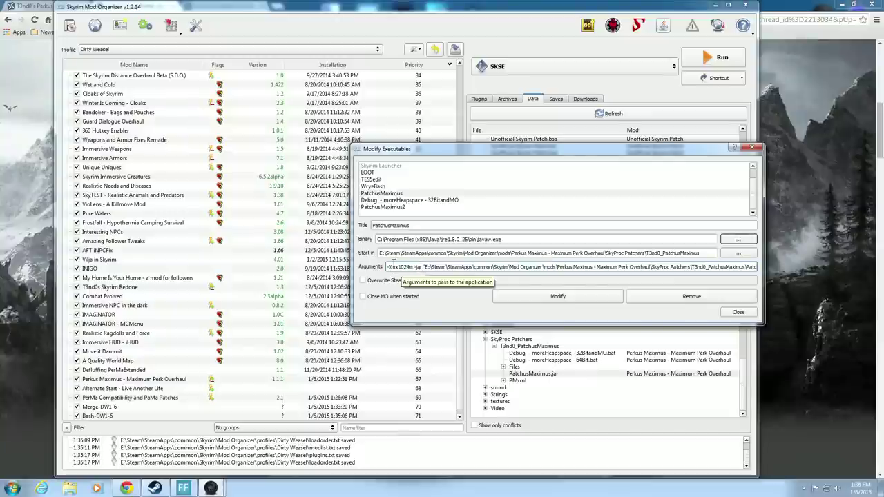
{"action": "type", "text": "-"}
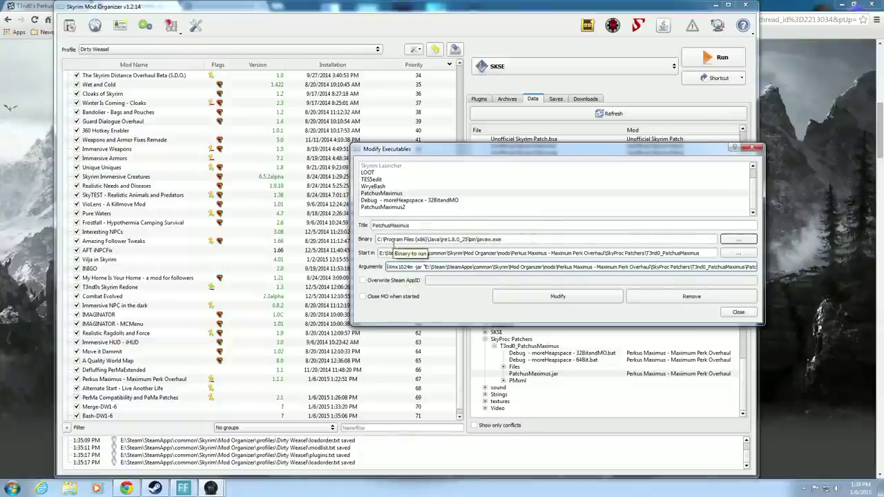
Step: Remove the duplicate PatchusMaximus2 executable and close the executables configuration
{"action": "left_click", "coordinate": [395, 207]}
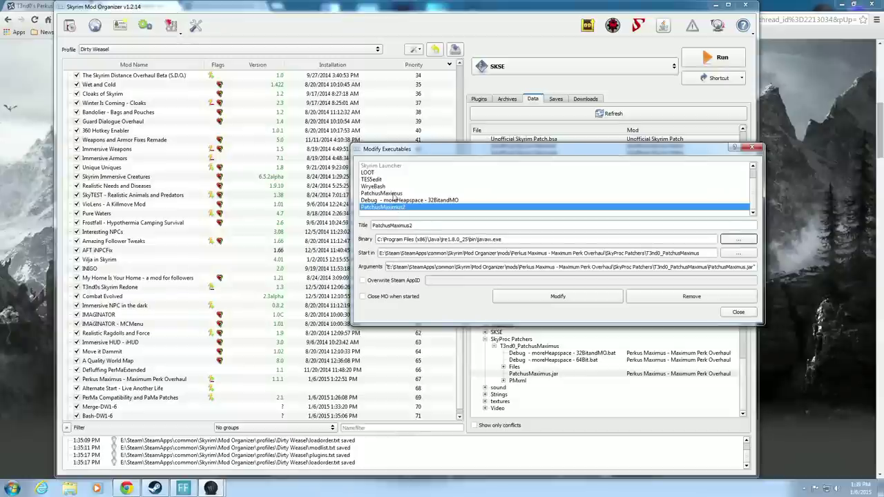
{"action": "left_click", "coordinate": [395, 194]}
{"action": "left_click", "coordinate": [394, 208]}
{"action": "left_click", "coordinate": [394, 195]}
{"action": "left_click", "coordinate": [394, 208]}
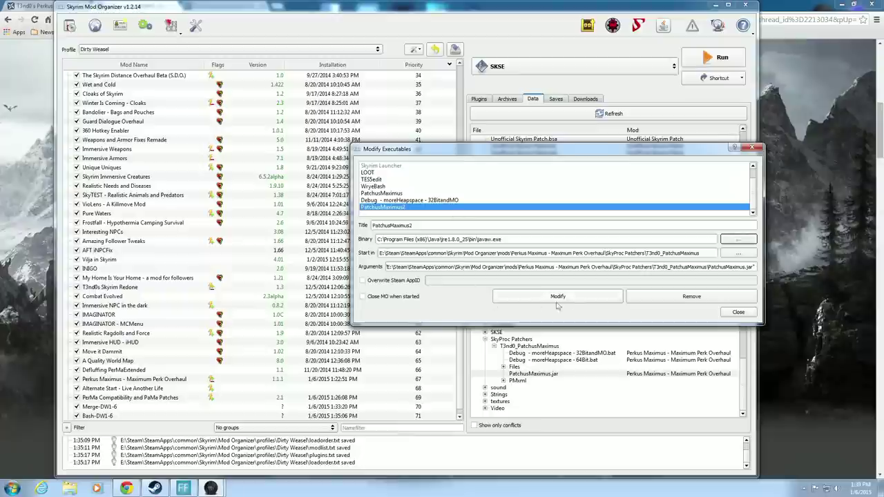
{"action": "left_click", "coordinate": [660, 303]}
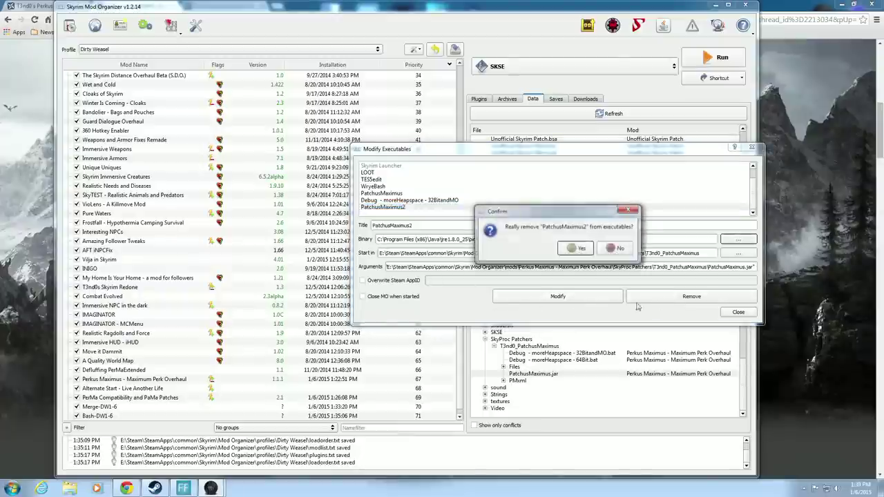
{"action": "left_click", "coordinate": [577, 250]}
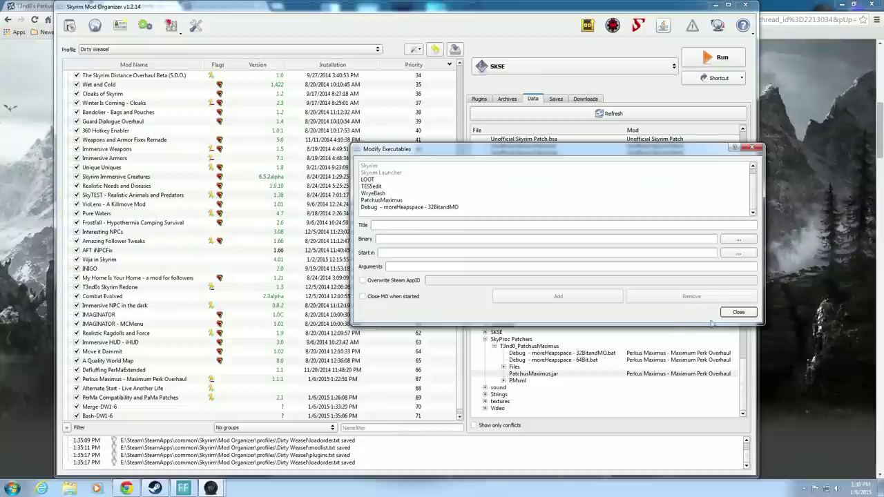
{"action": "left_click", "coordinate": [737, 312]}
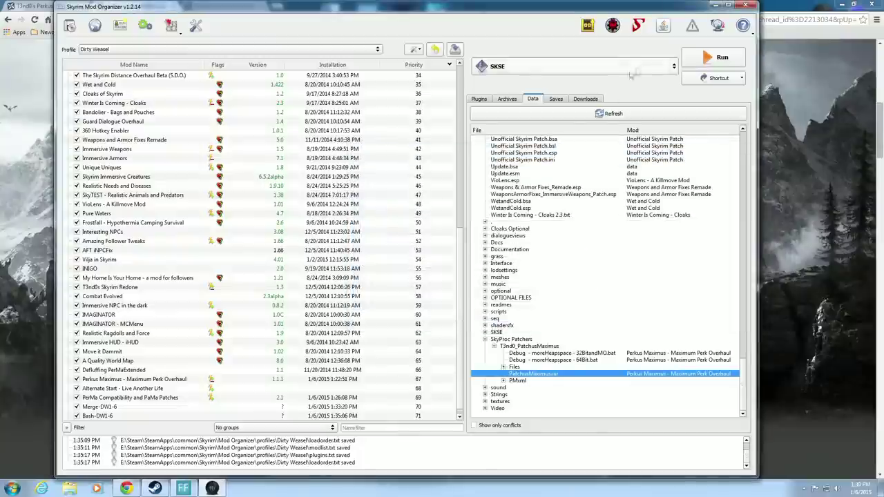
Step: Check the end of the plugin load order, and run PatchusMaximus to generate its patch
{"action": "left_click", "coordinate": [669, 68]}
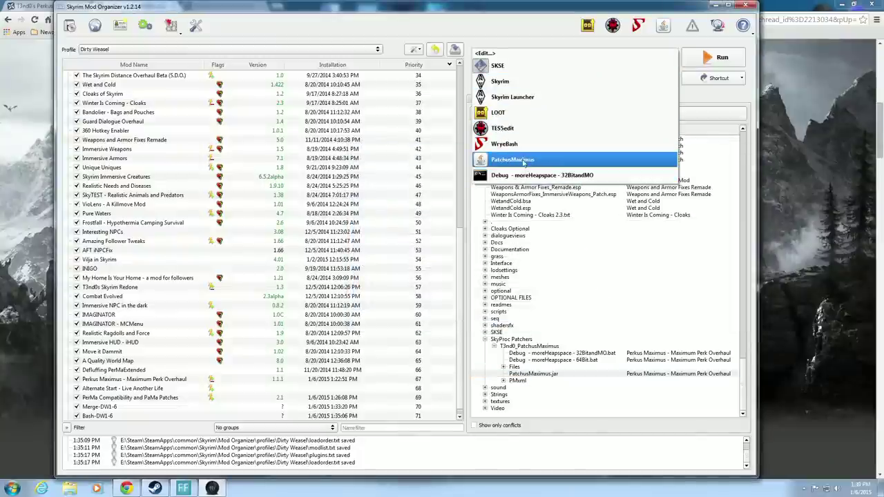
{"action": "left_click", "coordinate": [696, 93]}
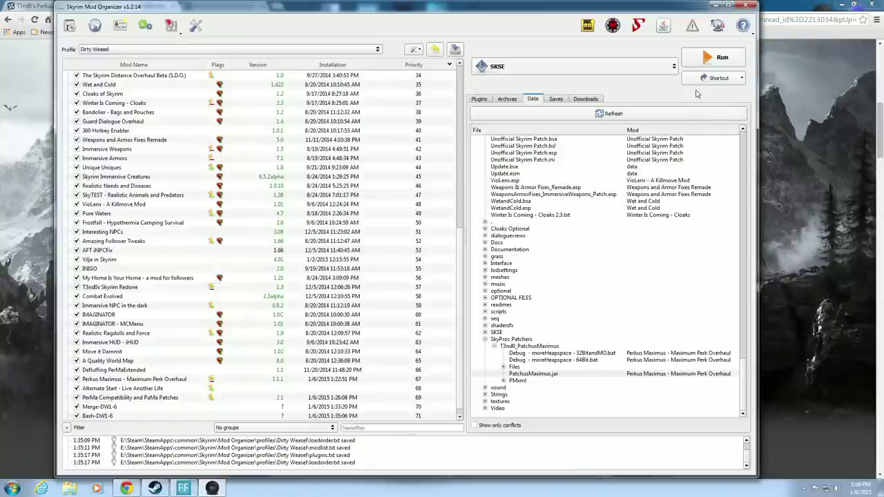
{"action": "left_click", "coordinate": [479, 99]}
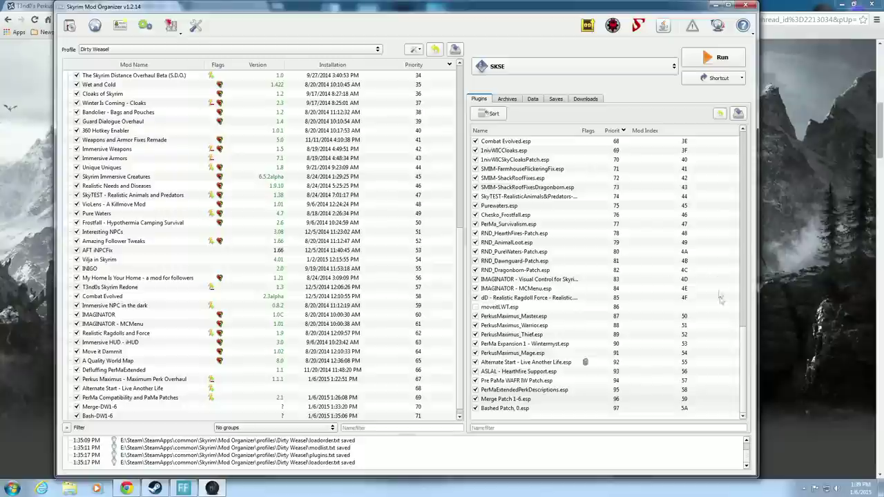
{"action": "left_click_drag", "start_coordinate": [740, 347], "coordinate": [744, 366]}
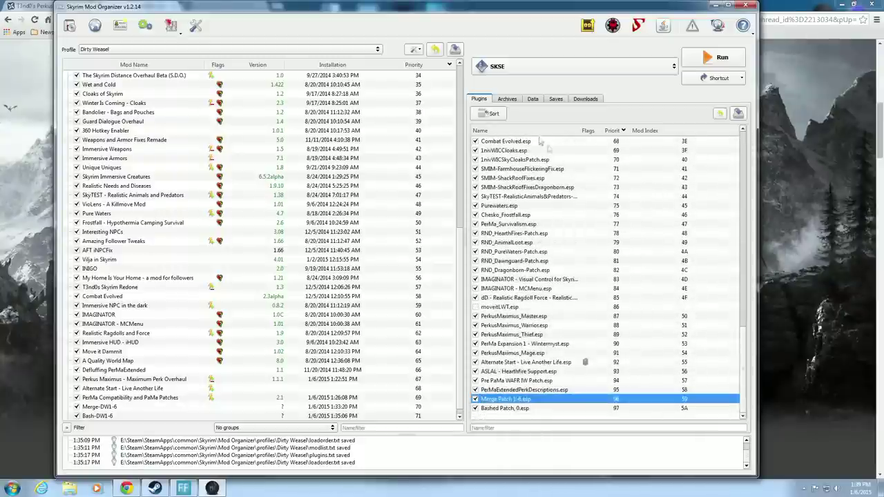
{"action": "left_click", "coordinate": [662, 27]}
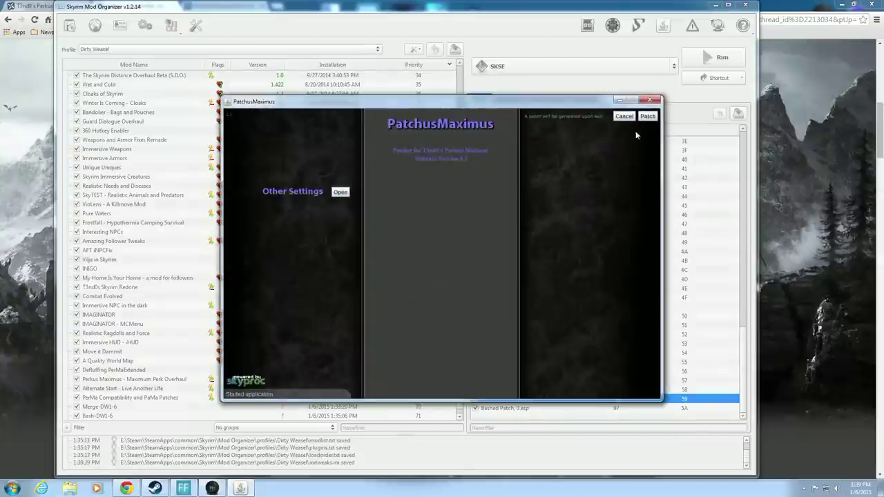
{"action": "left_click", "coordinate": [647, 116]}
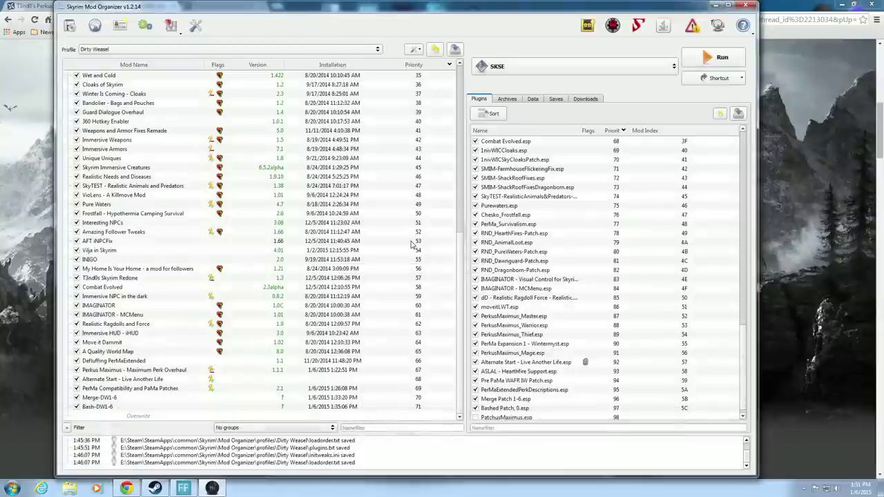
Step: Examine the files that the patcher placed in Overwrite
{"action": "right_click", "coordinate": [157, 417]}
{"action": "left_click", "coordinate": [166, 438]}
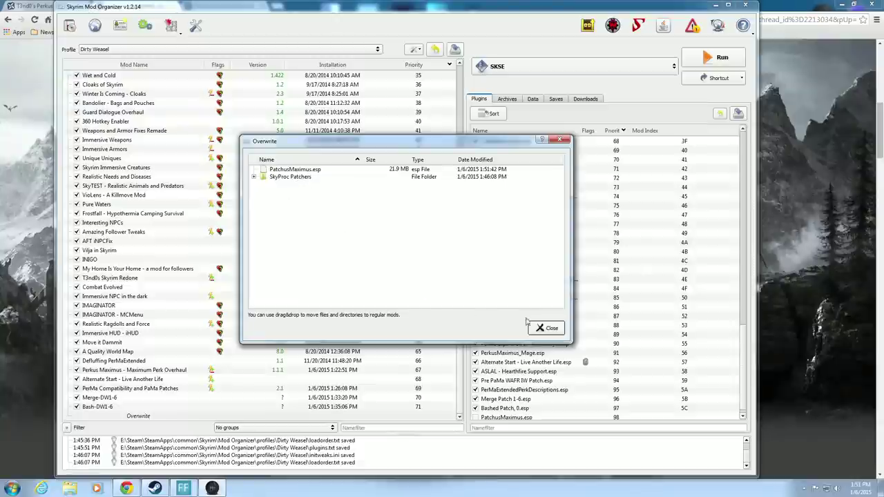
{"action": "left_click", "coordinate": [546, 327]}
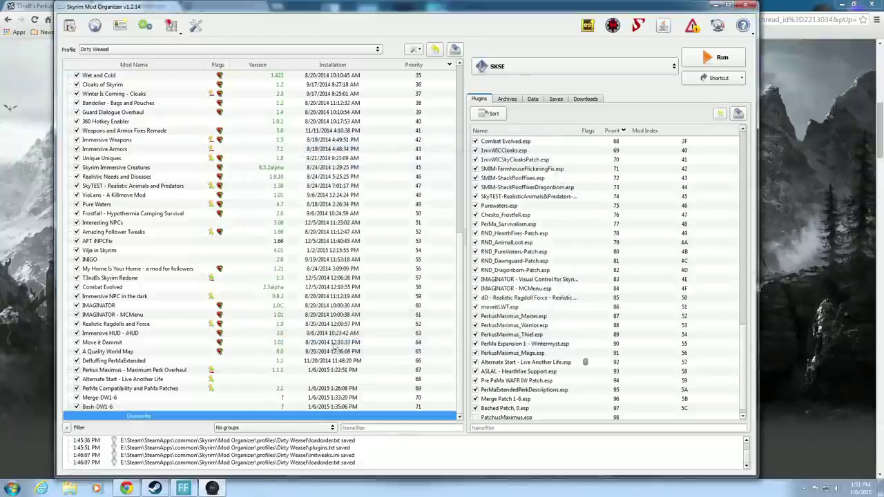
Step: Create a mod named PaMa-DW1-6 from the Overwrite files and enable it in the mod list
{"action": "right_click", "coordinate": [161, 418]}
{"action": "left_click", "coordinate": [166, 434]}
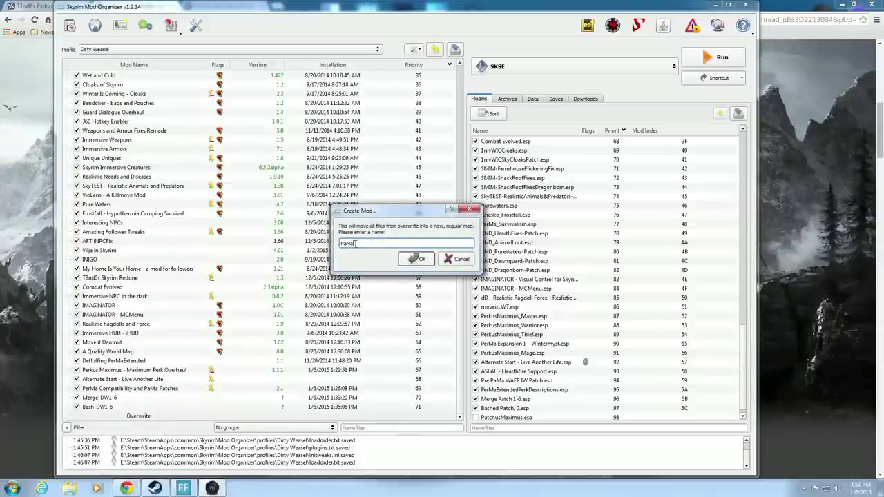
{"action": "type", "text": "PaMa-DW1-6"}
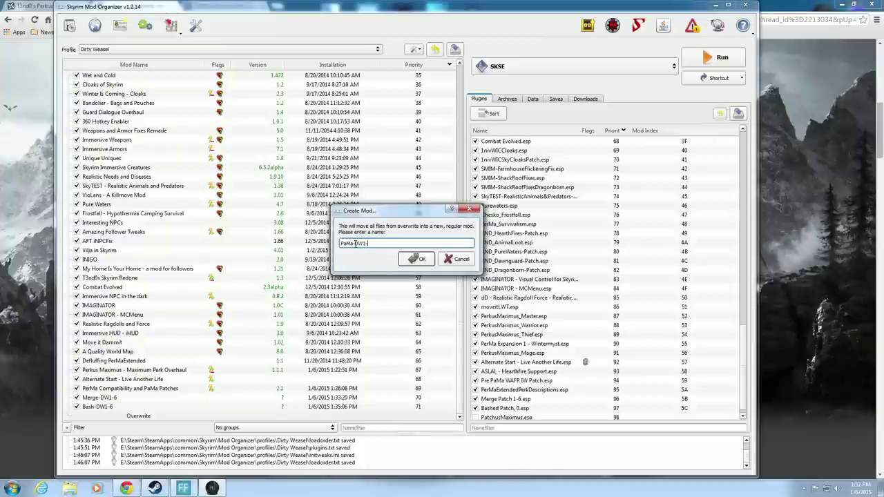
{"action": "left_click", "coordinate": [415, 260]}
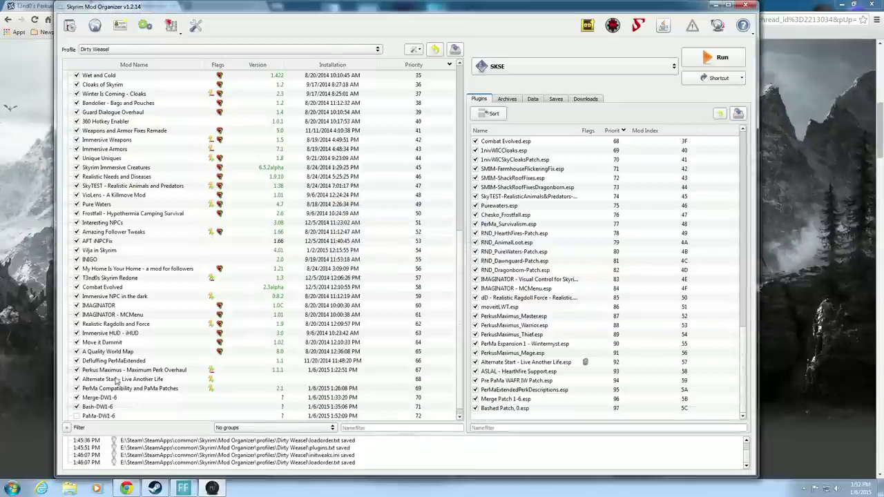
{"action": "left_click", "coordinate": [82, 416]}
{"action": "left_click", "coordinate": [77, 417]}
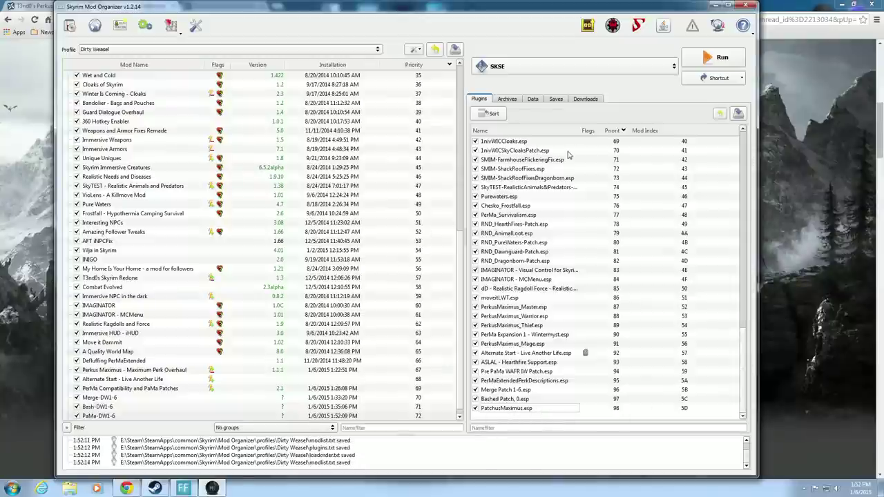
Step: Launch Skyrim through SKSE and load save 037, Shoal's Rest Farm, continuing despite the missing content
{"action": "left_click", "coordinate": [839, 5]}
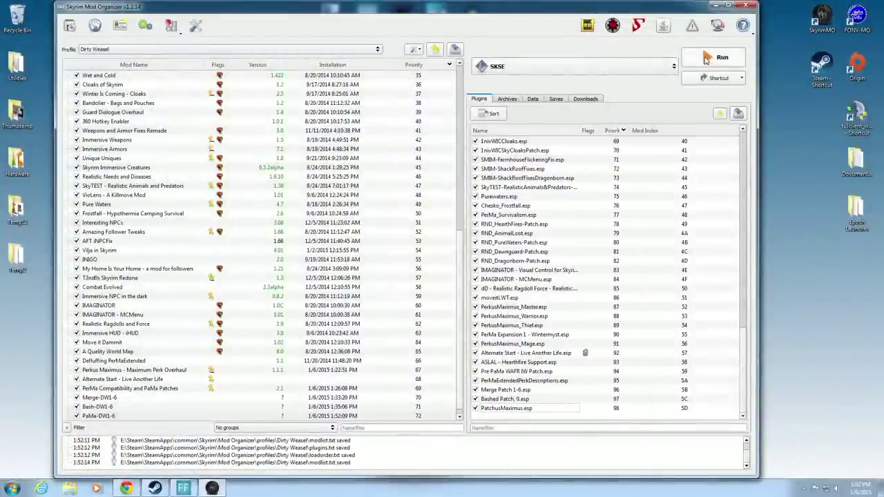
{"action": "left_click", "coordinate": [706, 59]}
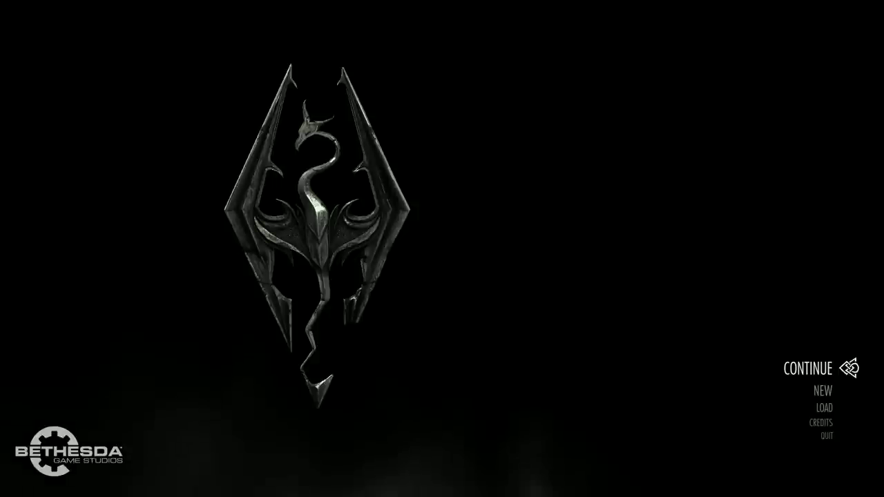
{"action": "key", "text": "Down"}
{"action": "key", "text": "Down"}
{"action": "key", "text": "Return"}
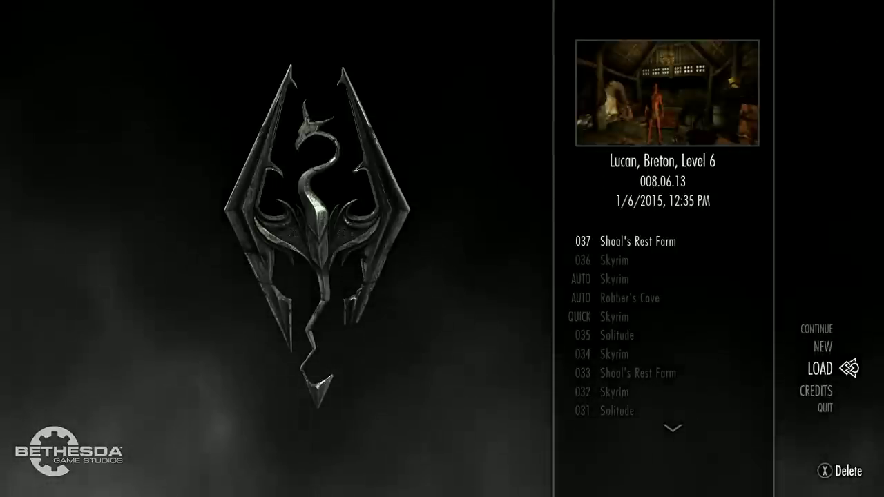
{"action": "key", "text": "Return"}
{"action": "key", "text": "Return"}
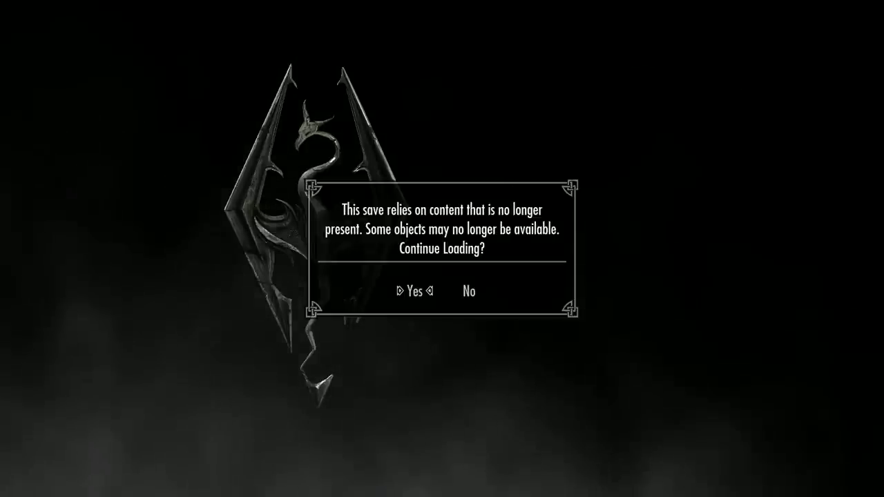
{"action": "key", "text": "Return"}
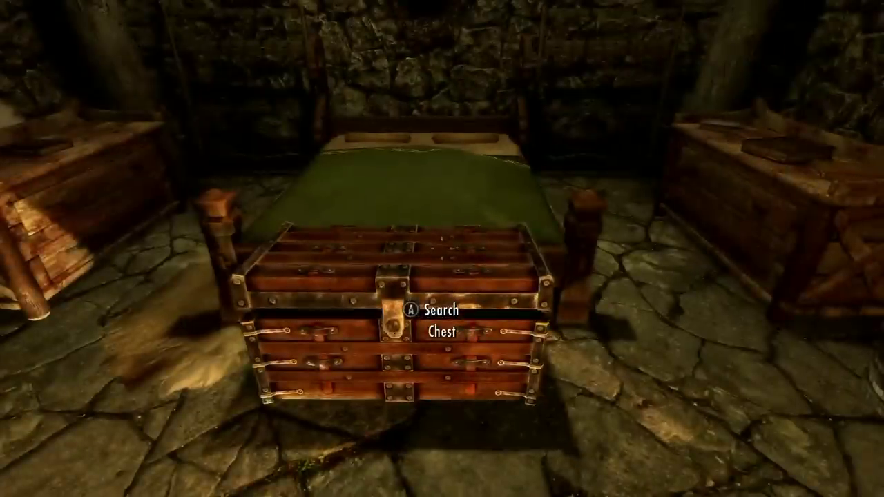
Step: Search the chest at the foot of the bed and take all of its items
{"action": "key", "text": "e"}
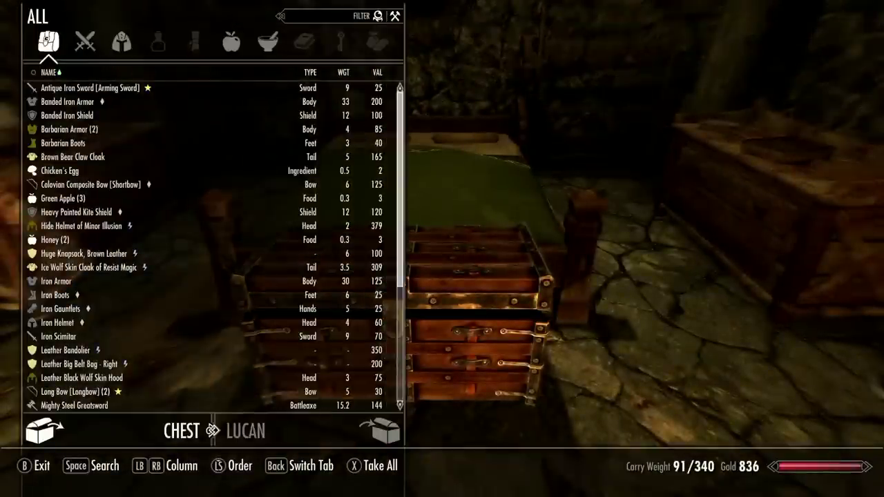
{"action": "key", "text": "Tab"}
Step: Examine the weapons in the character's inventory, down to the Mighty Steel Greatsword
{"action": "key", "text": "Tab"}
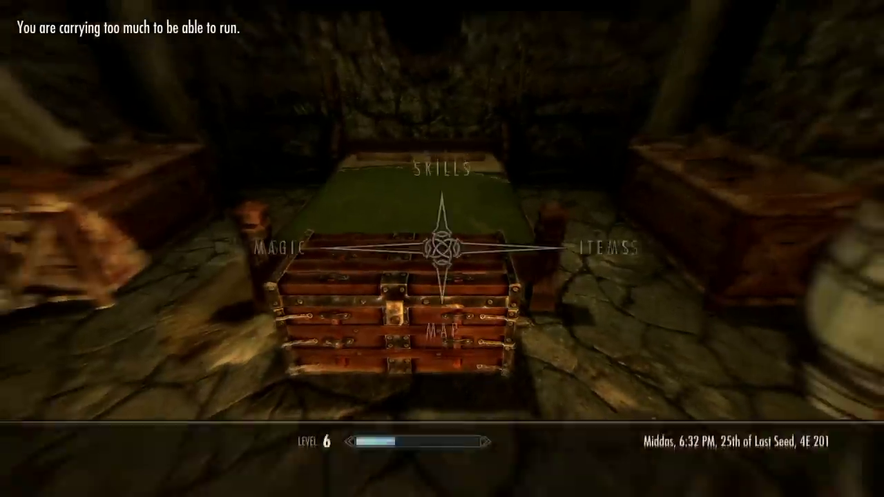
{"action": "key", "text": "Right"}
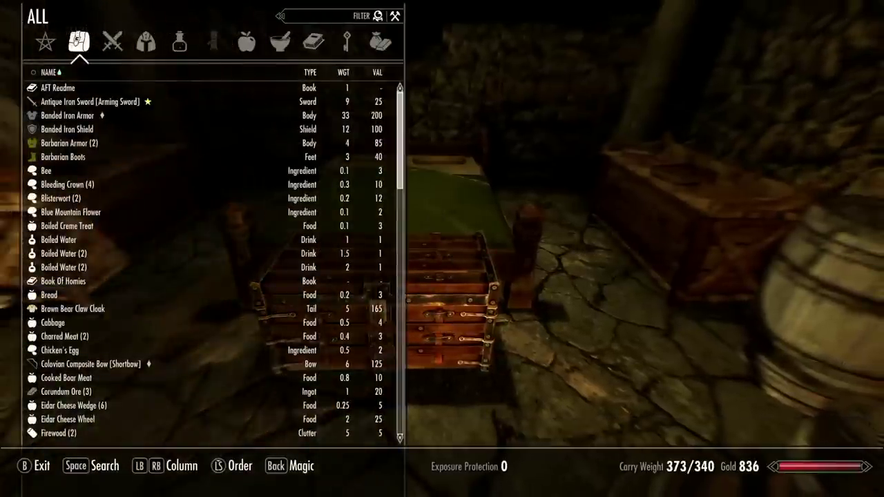
{"action": "key", "text": "Right"}
{"action": "key", "text": "Right"}
{"action": "key", "text": "Down"}
{"action": "key", "text": "Down"}
{"action": "key", "text": "Down"}
{"action": "key", "text": "Down"}
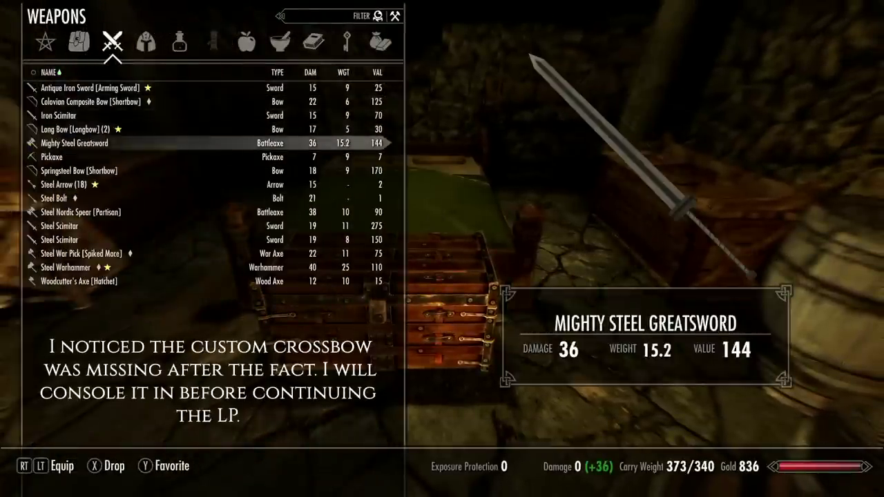
Step: Examine the remaining weapons in the inventory, from the Pickaxe through the Steel Nordic Spear to the Steel Warhammer
{"action": "key", "text": "Down"}
{"action": "key", "text": "Down"}
{"action": "key", "text": "Down"}
{"action": "key", "text": "Down"}
{"action": "key", "text": "Down"}
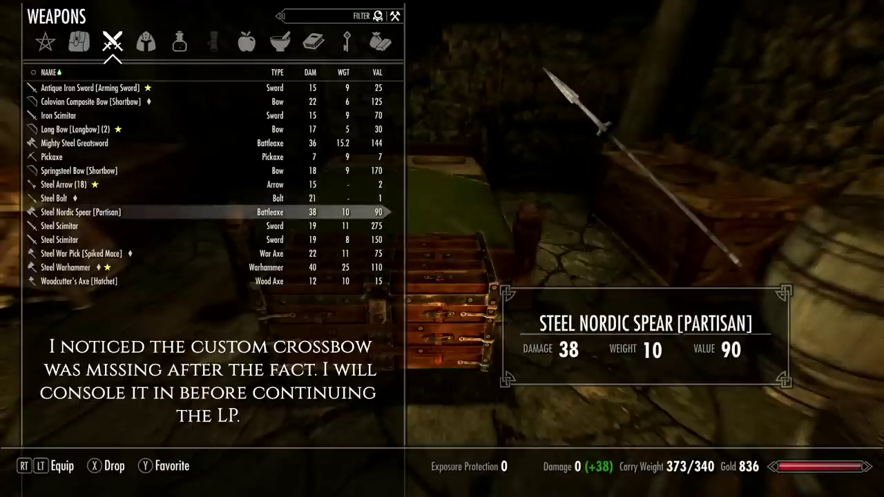
{"action": "key", "text": "Down"}
{"action": "key", "text": "Down"}
{"action": "key", "text": "Down"}
{"action": "key", "text": "Down"}
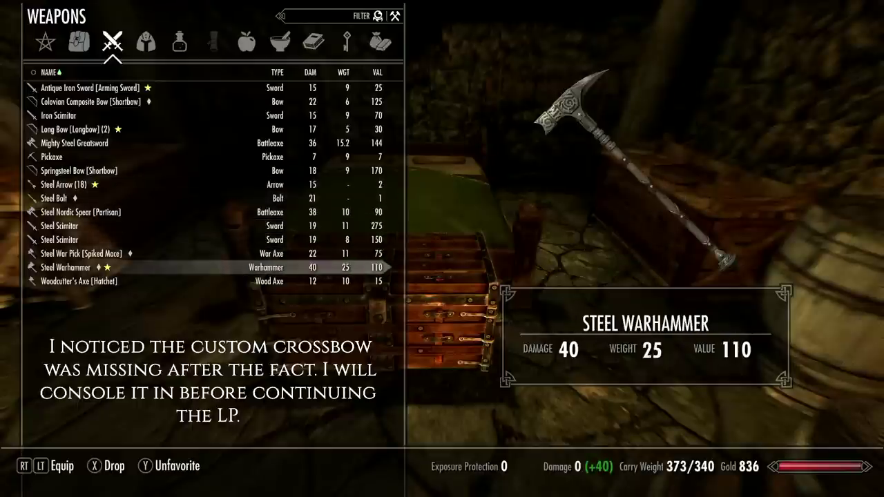
Step: Review the weapons again from the Steel War Pick back up to the Mighty Steel Greatsword
{"action": "key", "text": "Up"}
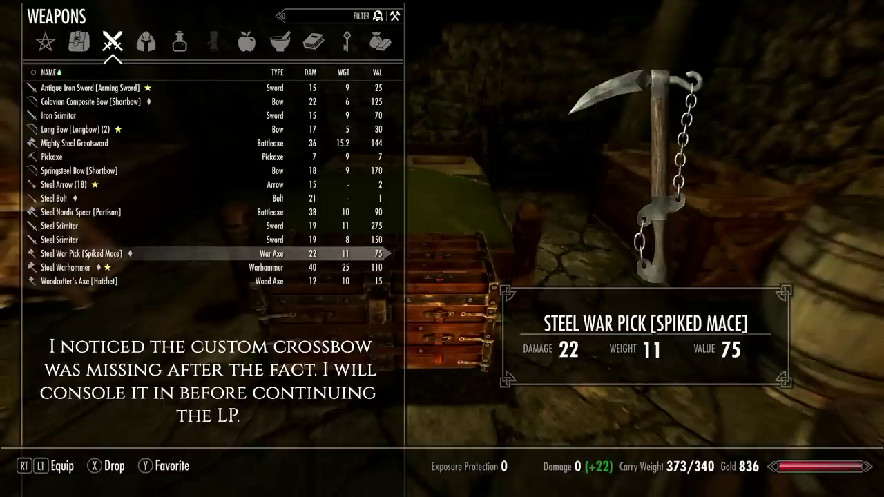
{"action": "key", "text": "Up"}
{"action": "key", "text": "Up"}
{"action": "key", "text": "Up"}
{"action": "key", "text": "Up"}
{"action": "key", "text": "Up"}
{"action": "key", "text": "Up"}
{"action": "key", "text": "Up"}
{"action": "key", "text": "Up"}
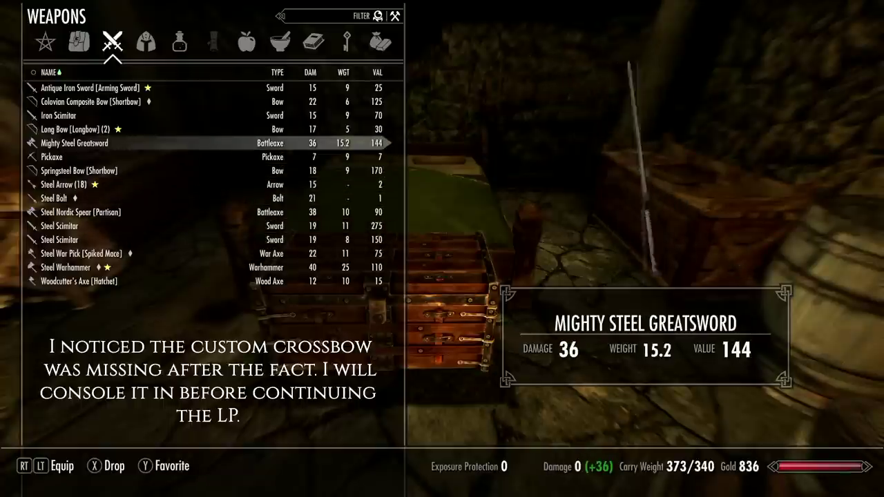
Step: Examine the character's apparel, including the cloaks, knapsack and iron armor pieces, down to the Leather Big Belt Bag - Right
{"action": "key", "text": "Right"}
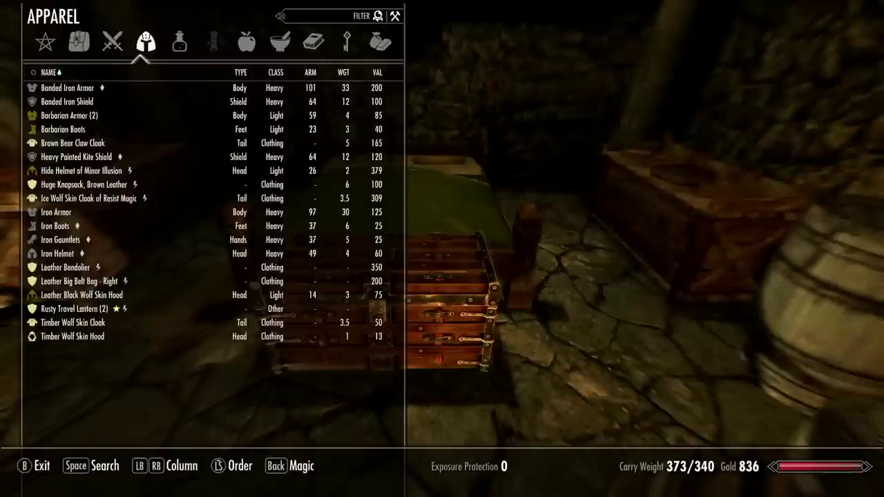
{"action": "key", "text": "Down"}
{"action": "key", "text": "Down"}
{"action": "key", "text": "Down"}
{"action": "key", "text": "Down"}
{"action": "key", "text": "Down"}
{"action": "key", "text": "Down"}
{"action": "key", "text": "Down"}
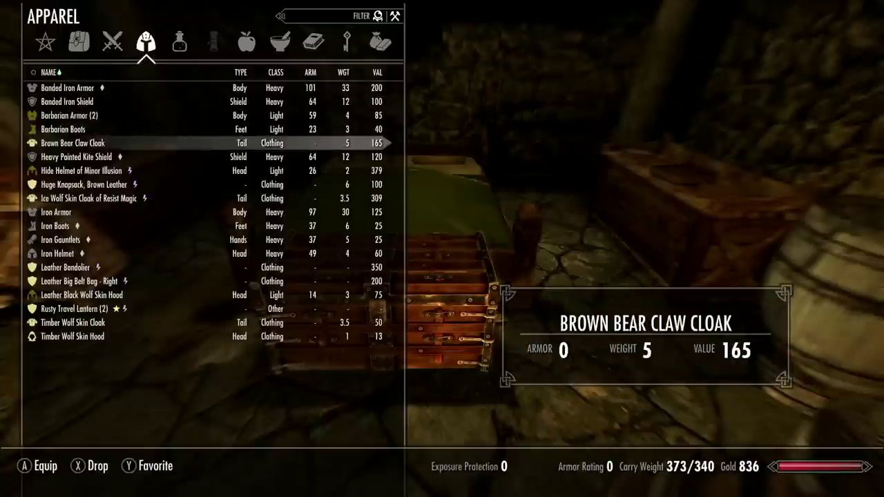
{"action": "key", "text": "Down"}
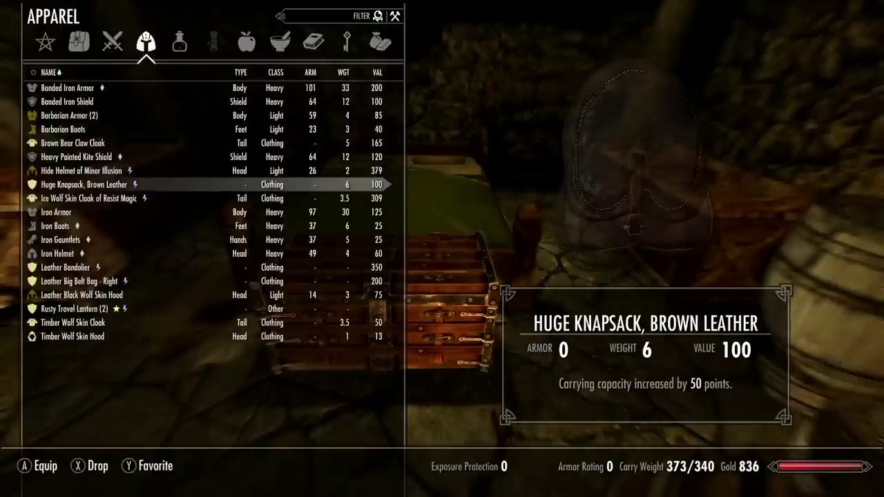
{"action": "key", "text": "Down"}
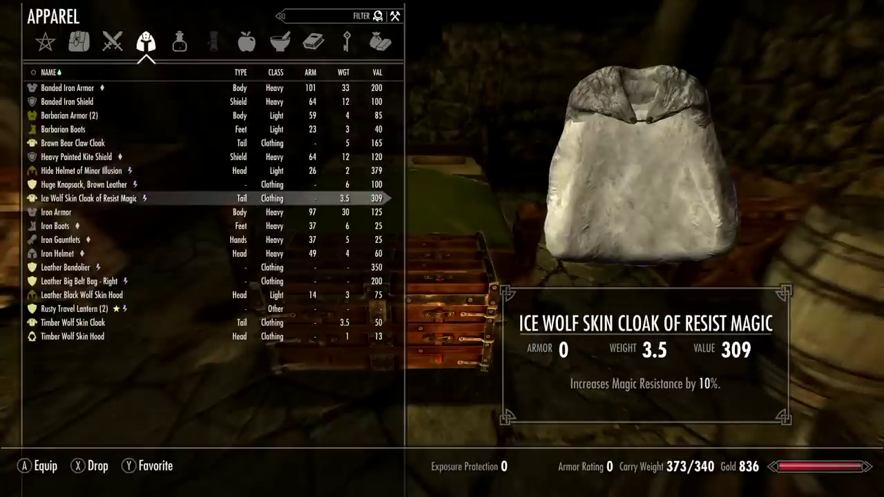
{"action": "key", "text": "Down"}
{"action": "key", "text": "Down"}
{"action": "key", "text": "Down"}
{"action": "key", "text": "Down"}
{"action": "key", "text": "Down"}
{"action": "key", "text": "Down"}
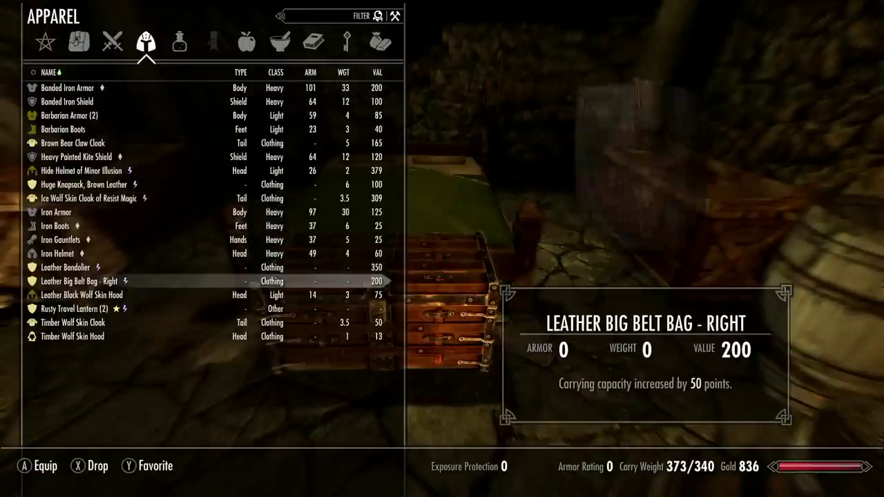